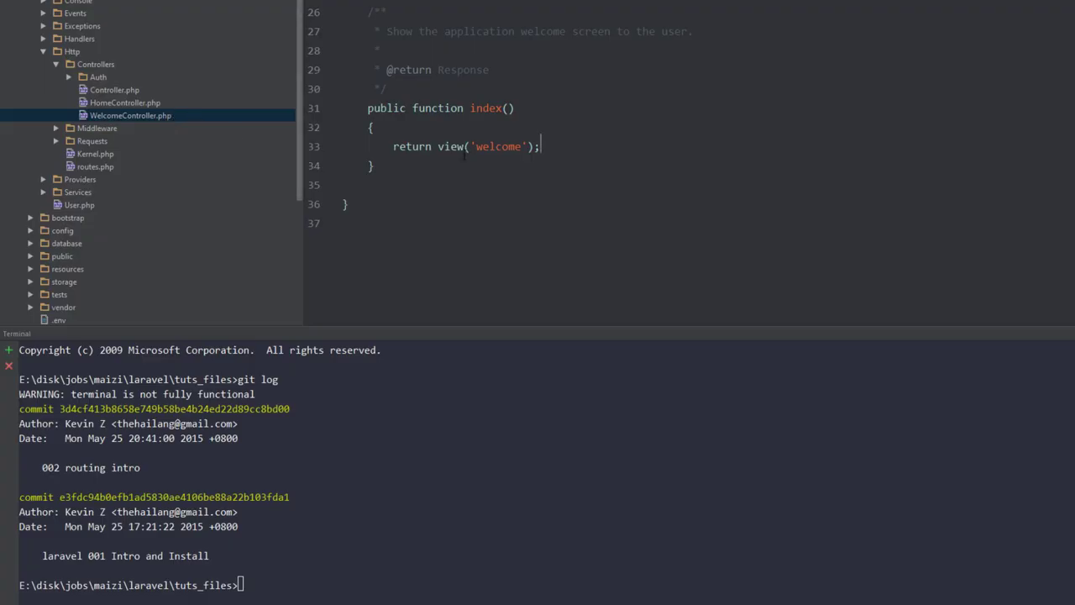
pyautogui.scroll(7, 479, 163)
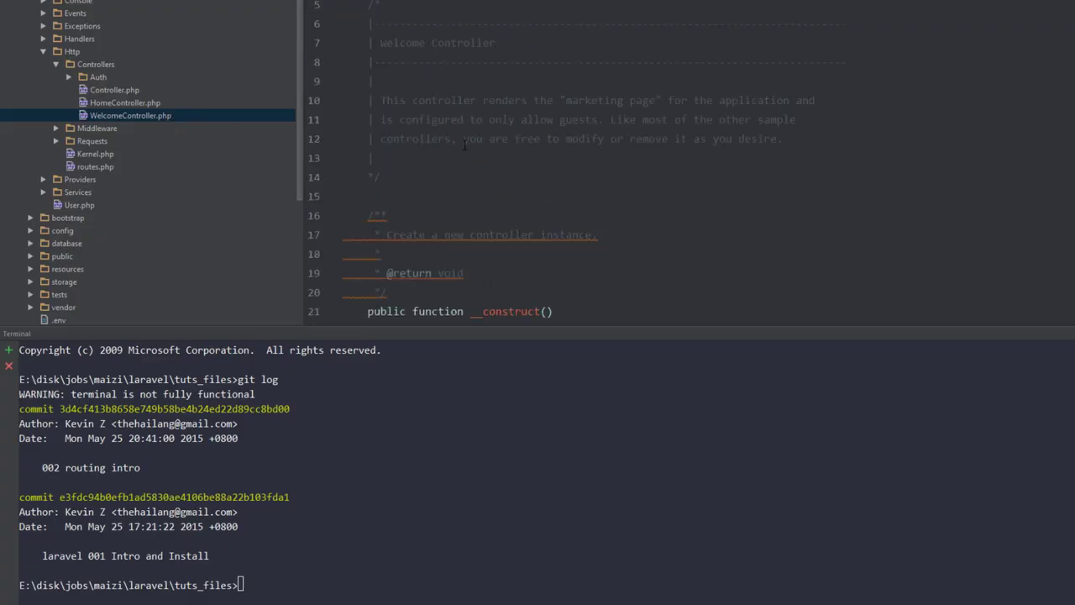
pyautogui.scroll(1, 479, 162)
# Expand my_laravel > app > Http > Controllers, select WelcomeController.php, and hide the terminal.
pyautogui.click(89, 59)
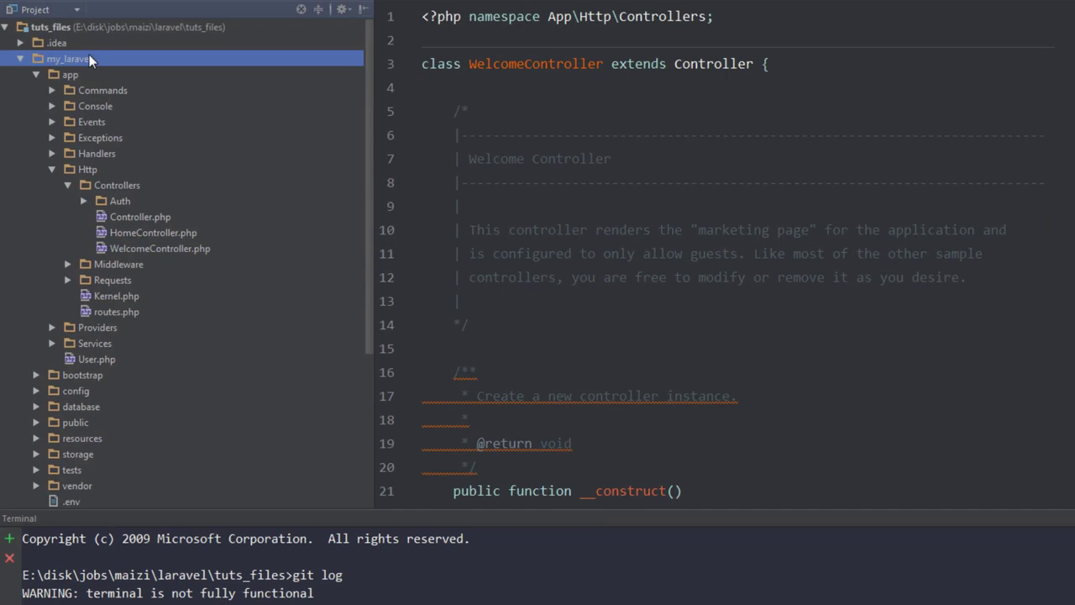
pyautogui.click(130, 77)
pyautogui.click(151, 169)
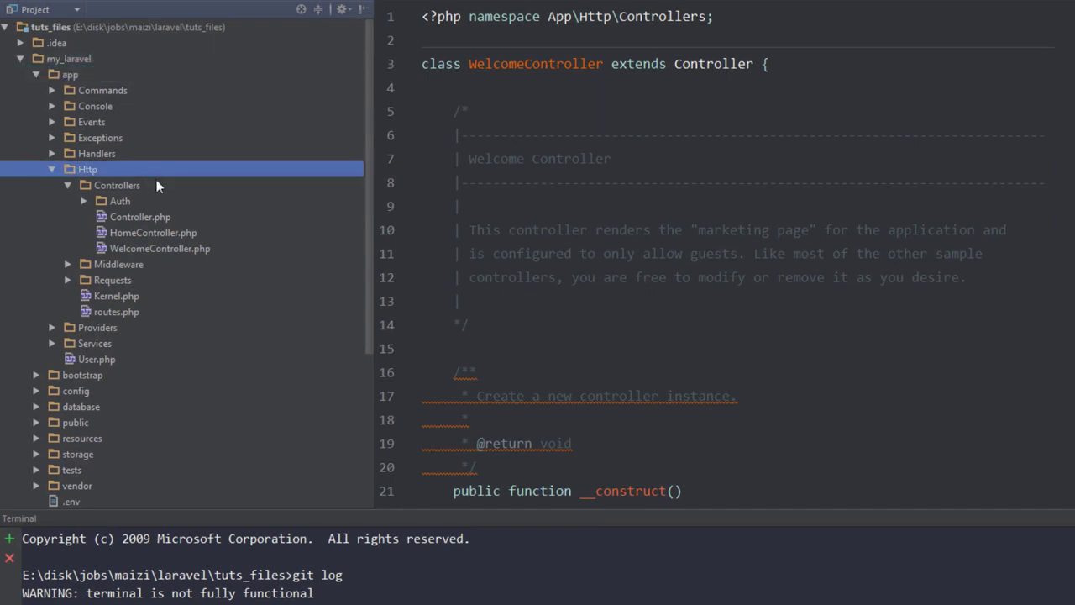
pyautogui.click(169, 186)
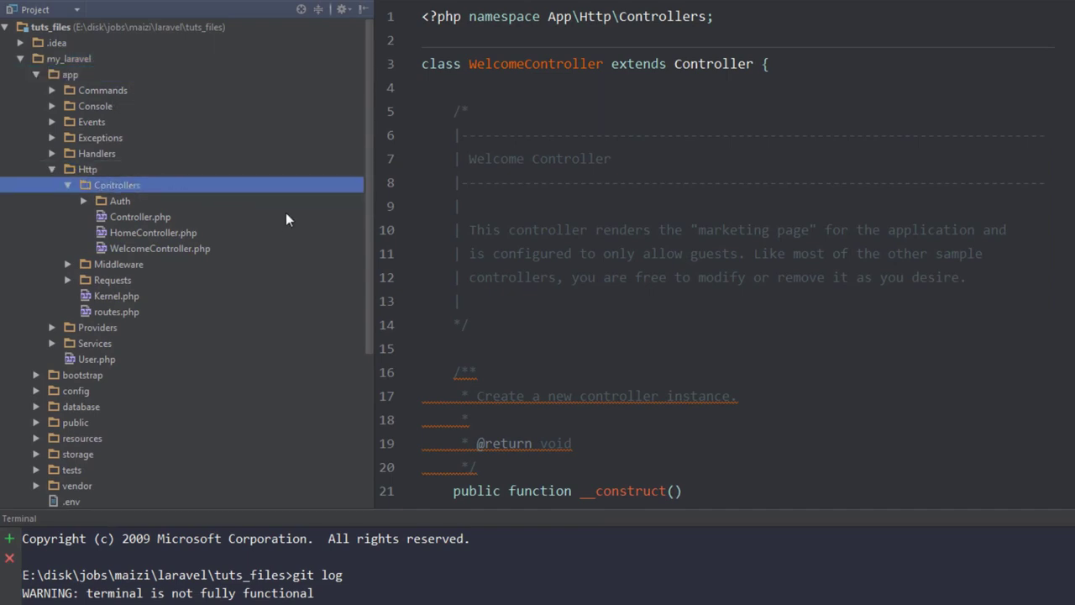
pyautogui.click(167, 250)
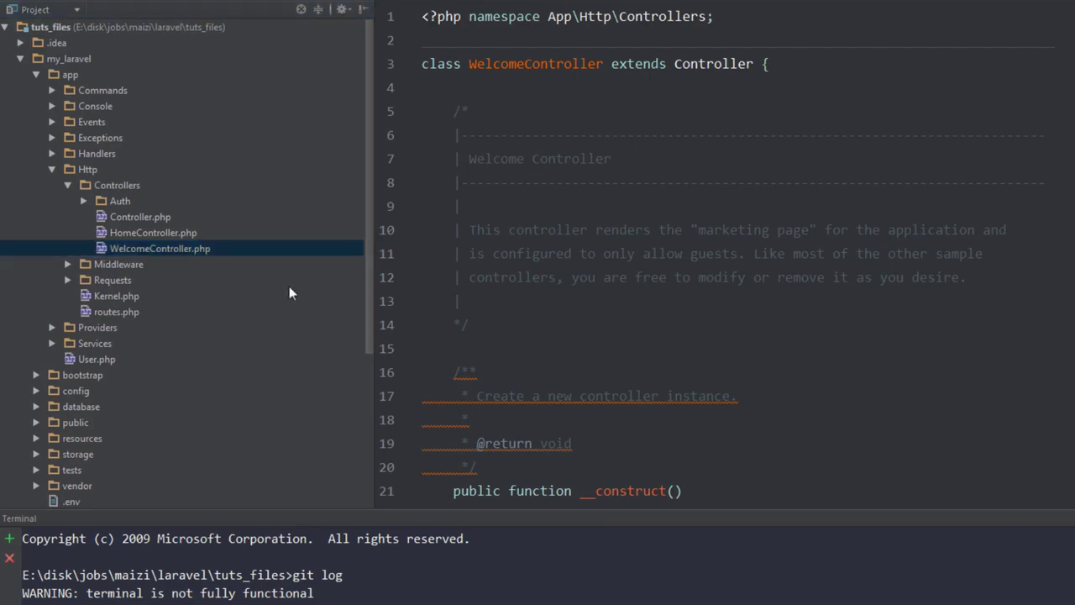
pyautogui.click(720, 332)
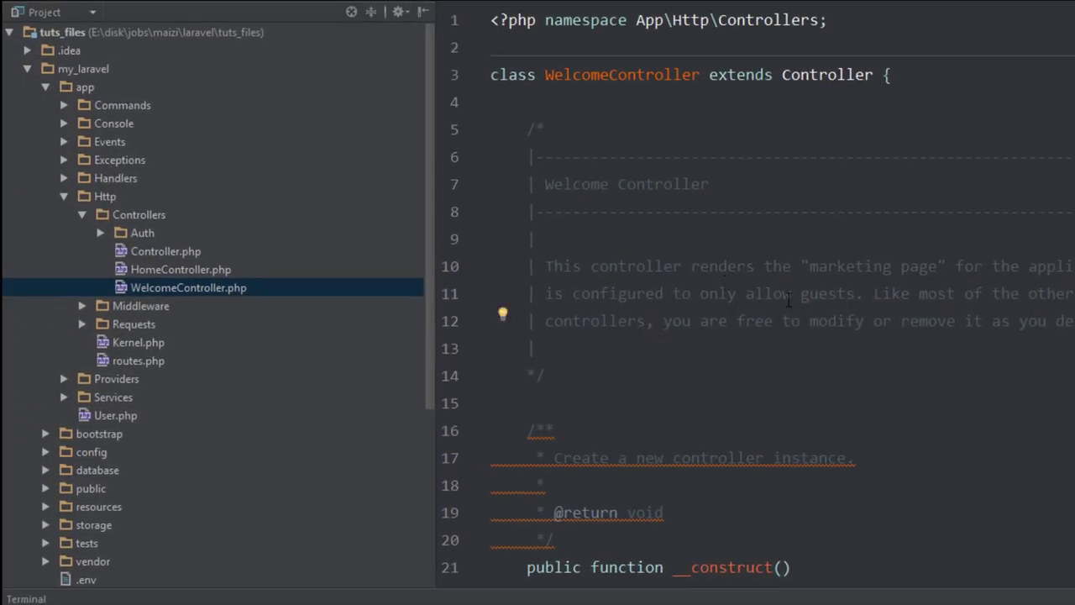
pyautogui.click(985, 418)
pyautogui.click(340, 286)
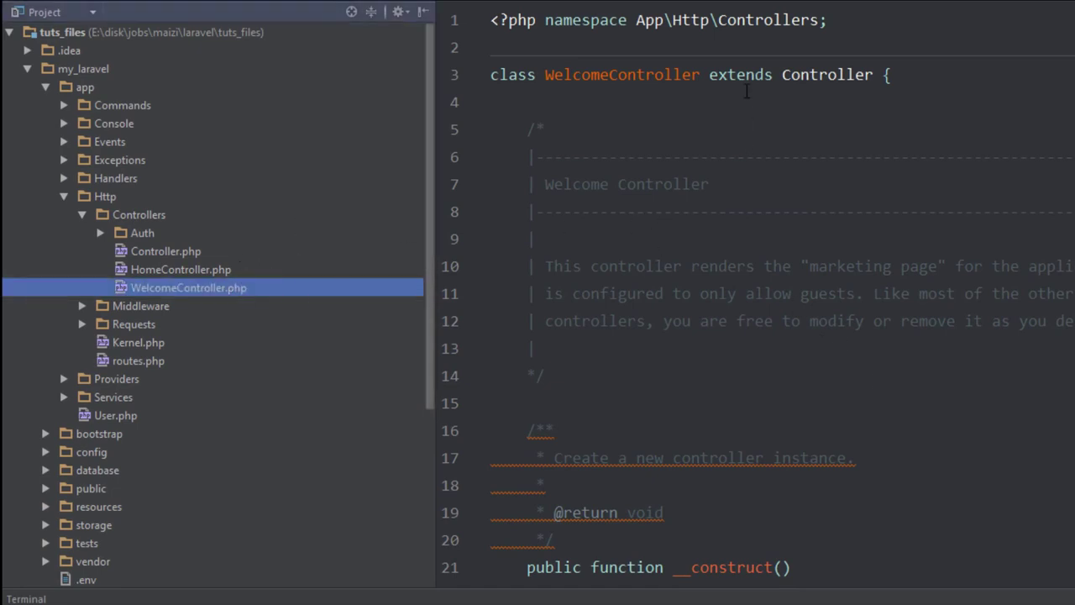
# Duplicate WelcomeController.php with F5, naming the copy MyController.php.
pyautogui.click(746, 98)
pyautogui.click(324, 287)
pyautogui.press('F5')
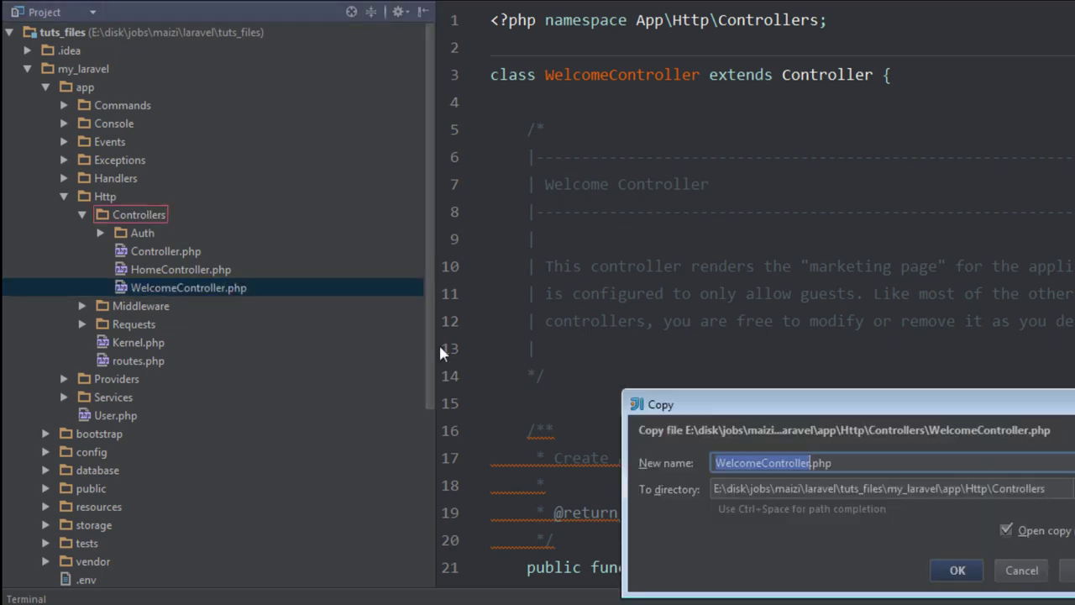
pyautogui.click(768, 465)
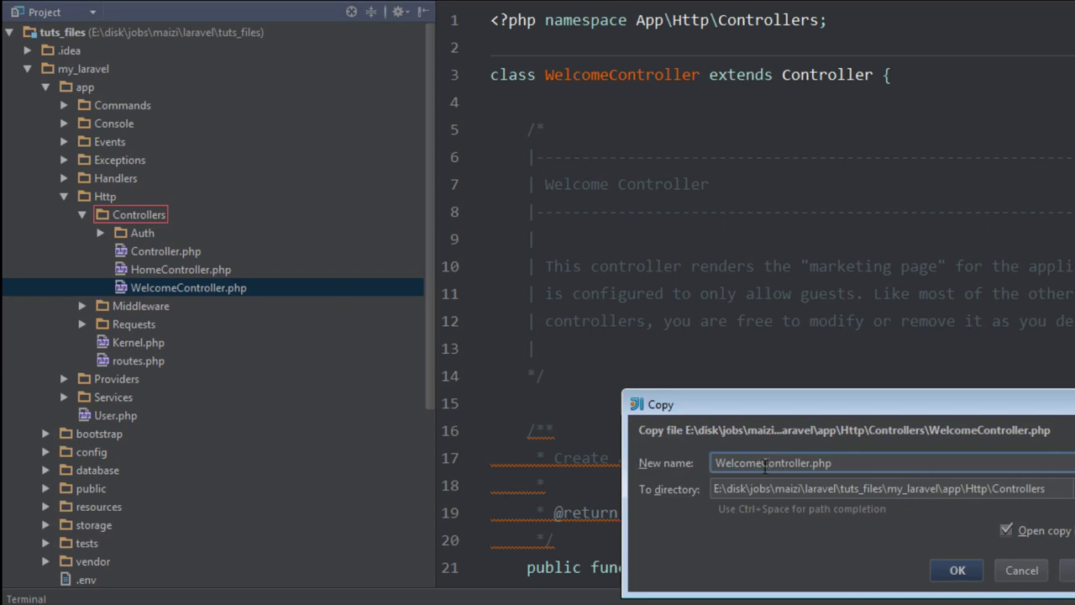
pyautogui.moveTo(761, 465); pyautogui.dragTo(457, 456)
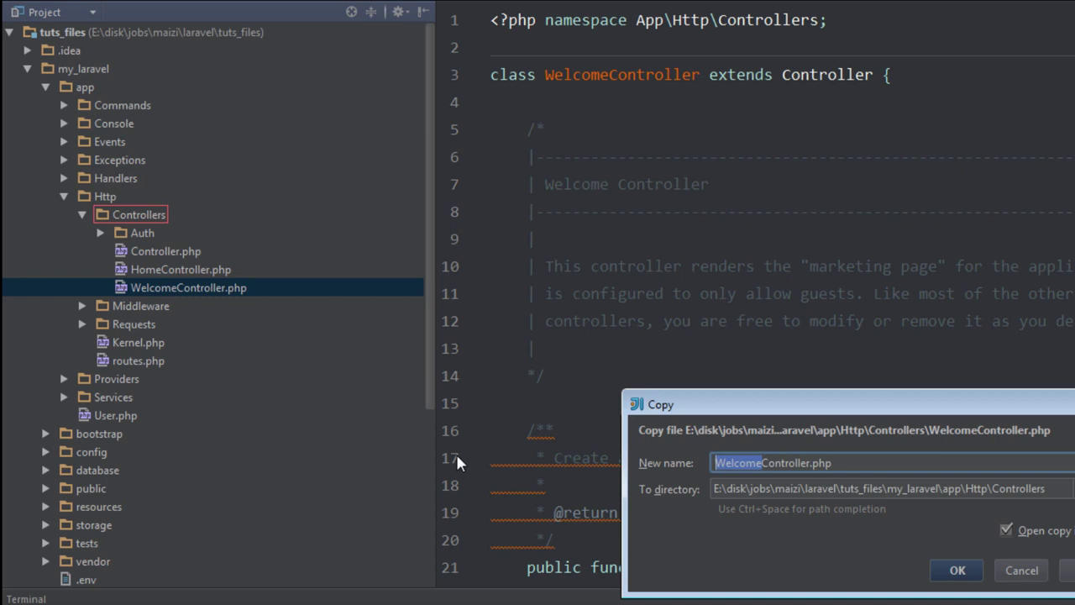
pyautogui.write('My')
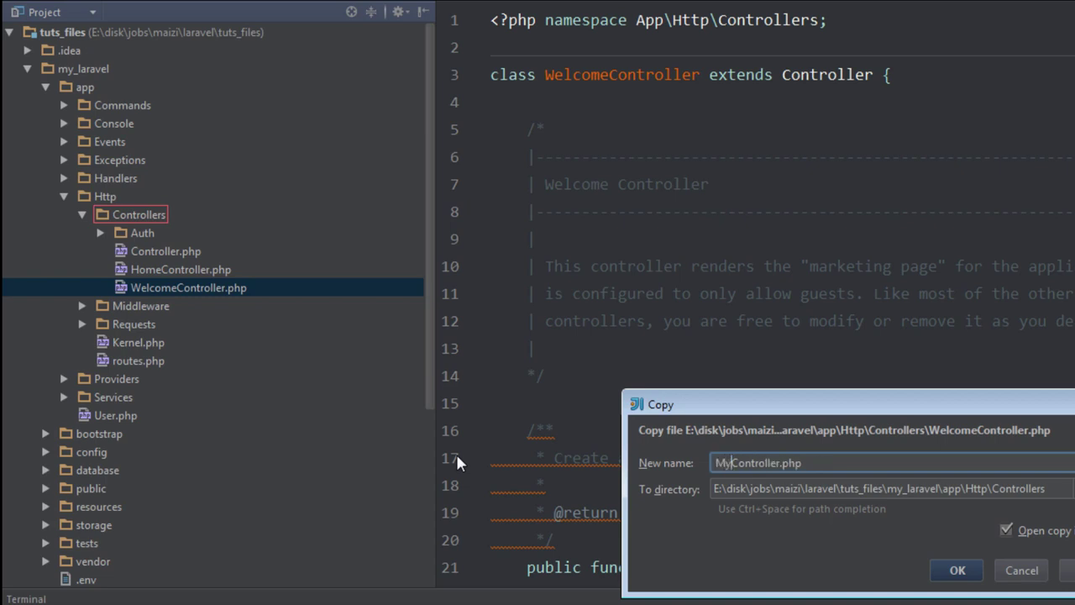
pyautogui.press('Return')
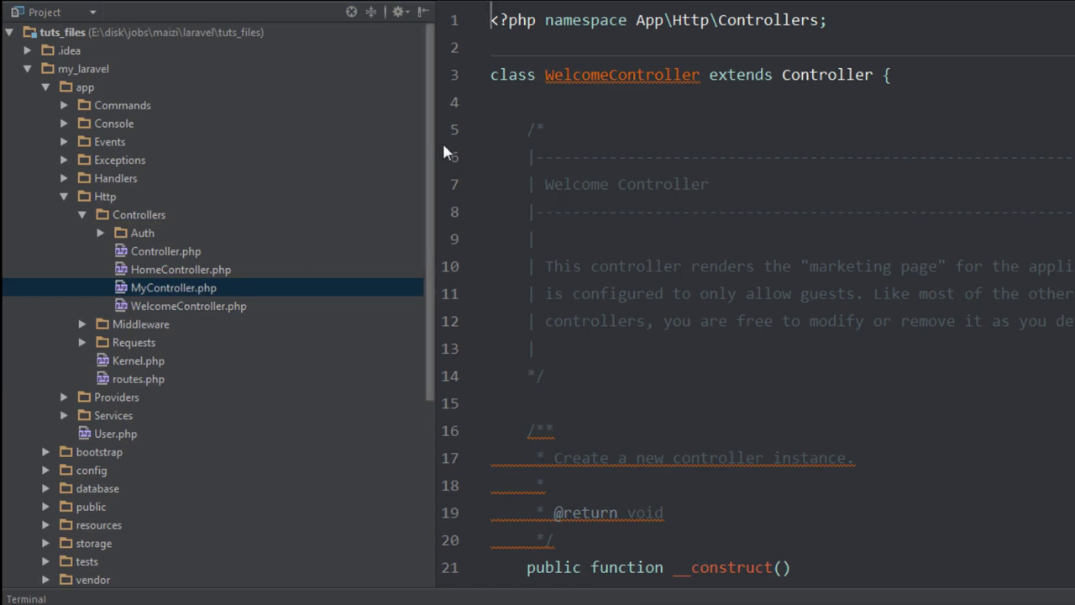
# Rename the copied class from WelcomeController to MyController.
pyautogui.hotkey('shift', 'F6')
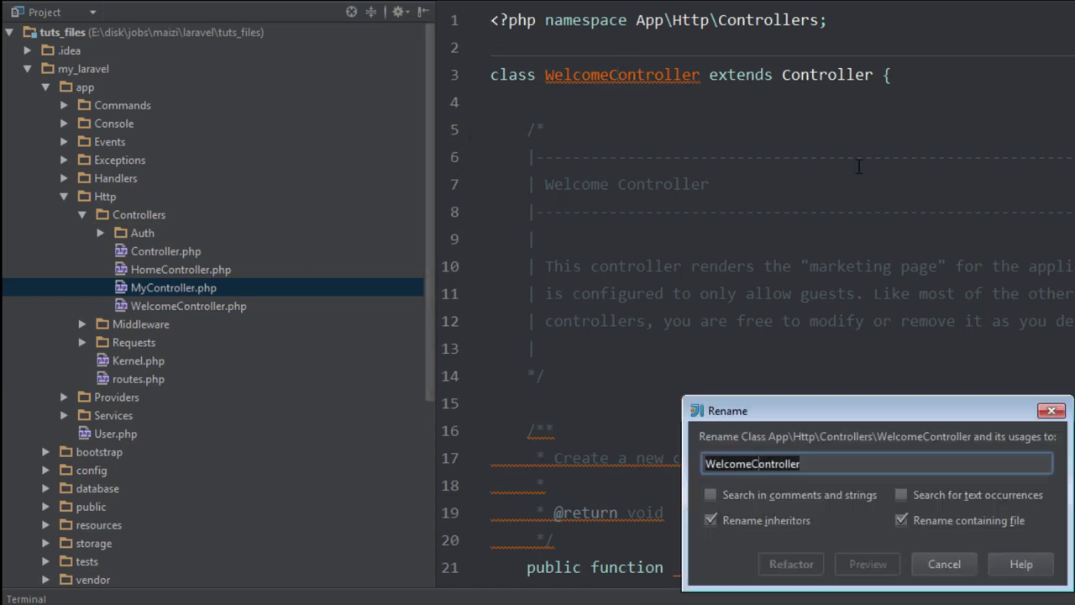
pyautogui.press('End')
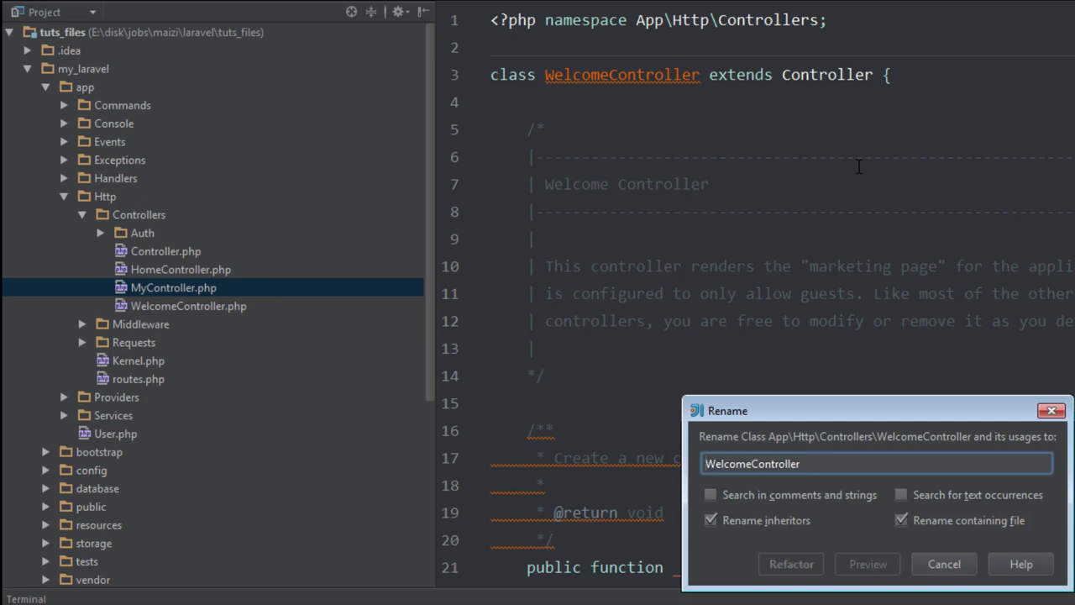
pyautogui.press('Home')
pyautogui.press('Delete')
pyautogui.press('Delete')
pyautogui.press('Delete')
pyautogui.press('Delete')
pyautogui.press('Delete')
pyautogui.press('Delete')
pyautogui.press('Delete')
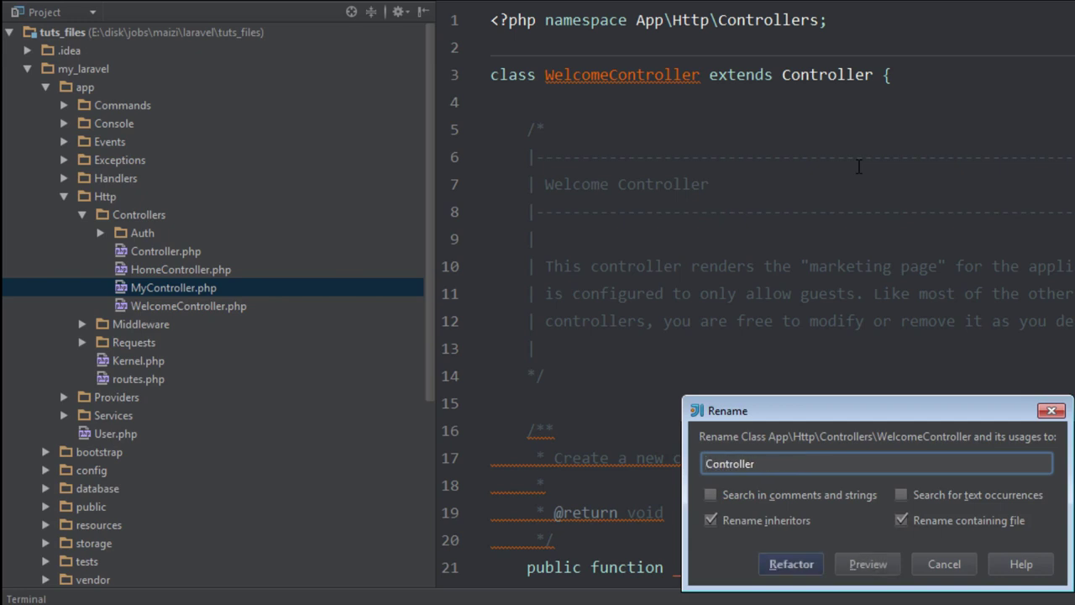
pyautogui.write('My')
pyautogui.press('Return')
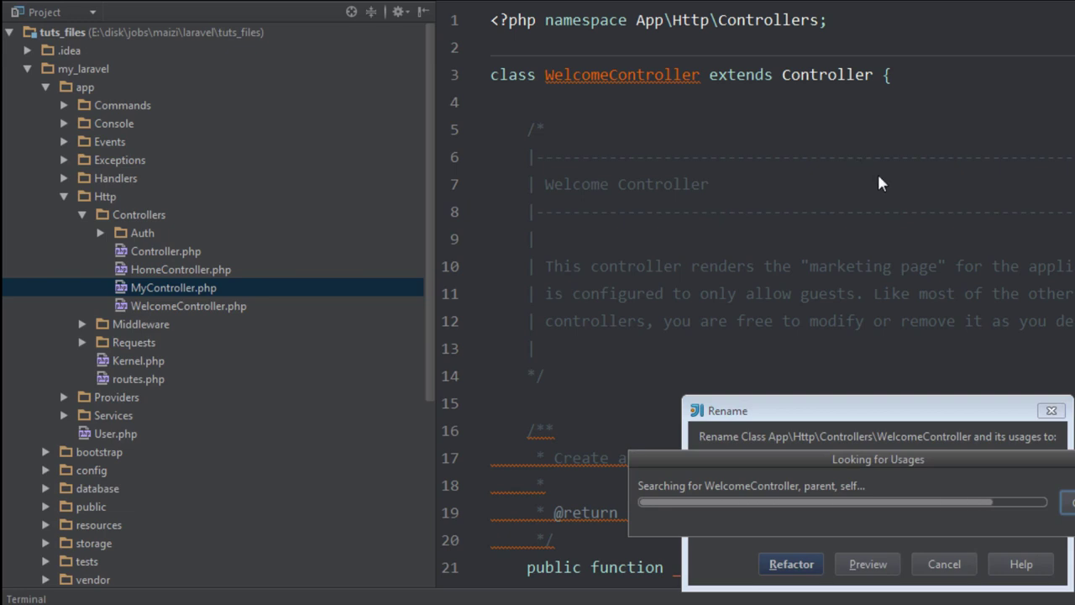
# Delete the comments and methods inside MyController, leaving an empty indented class body.
pyautogui.click(746, 290)
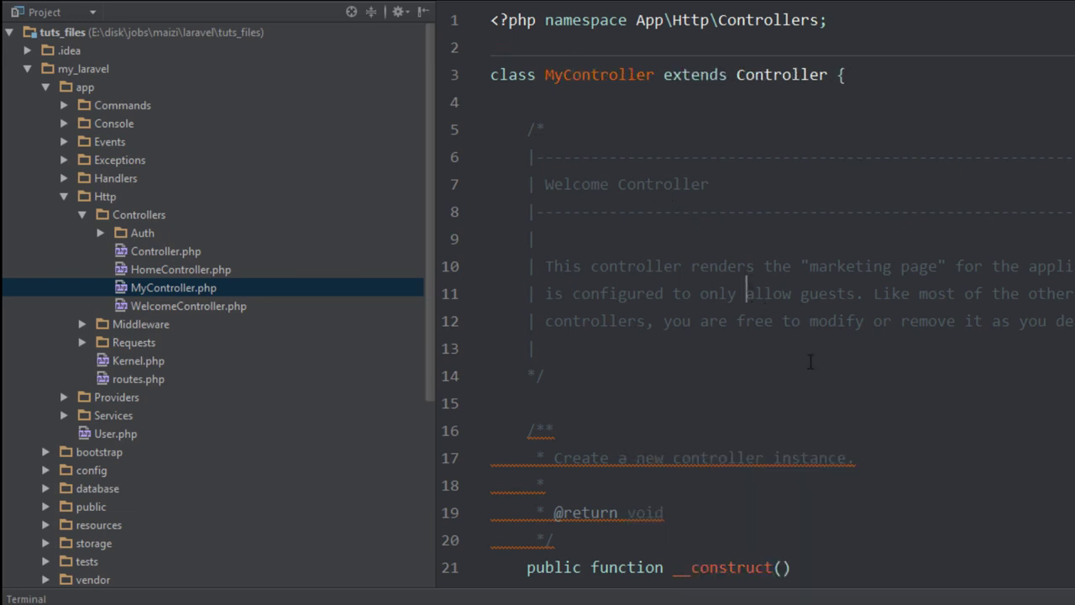
pyautogui.click(542, 114)
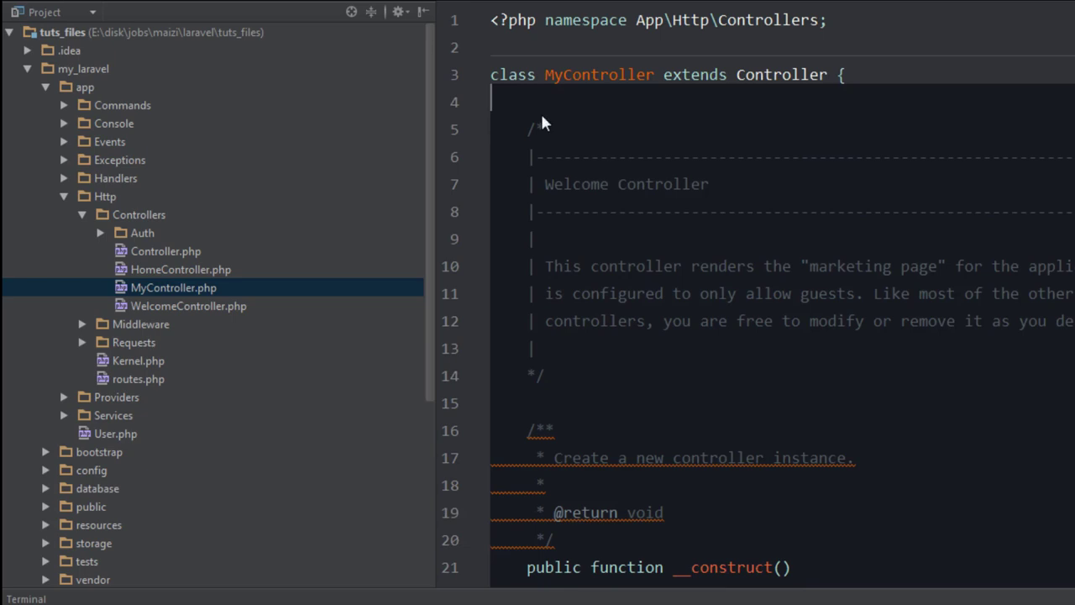
pyautogui.press('BackSpace')
pyautogui.press('BackSpace')
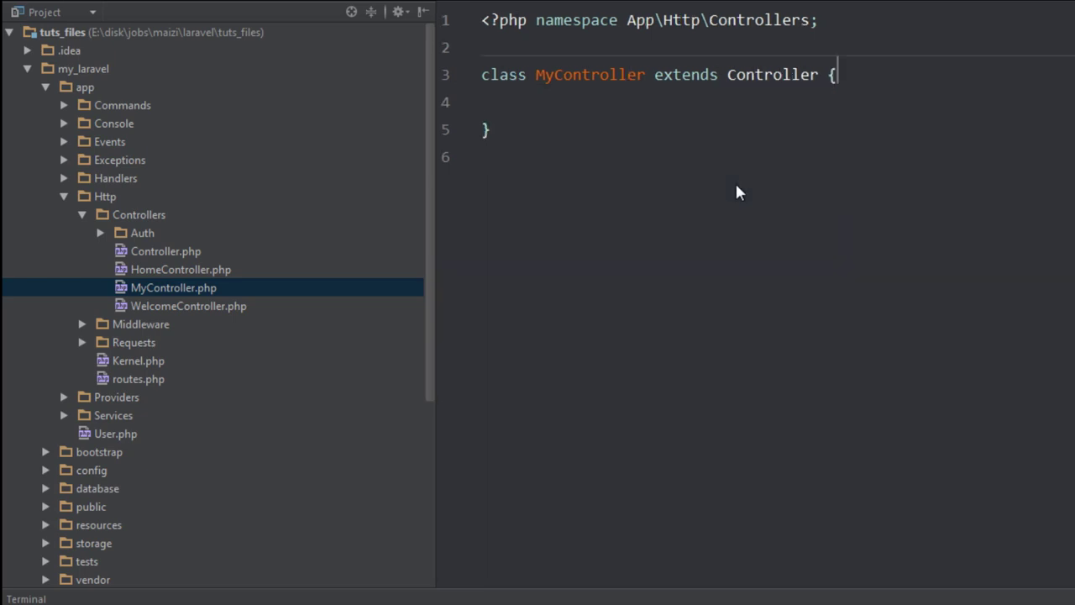
pyautogui.press('Down')
pyautogui.press('BackSpace')
pyautogui.press('Return')
# Open routes.php and add blank lines below the existing route for the /about route.
pyautogui.doubleClick(214, 378)
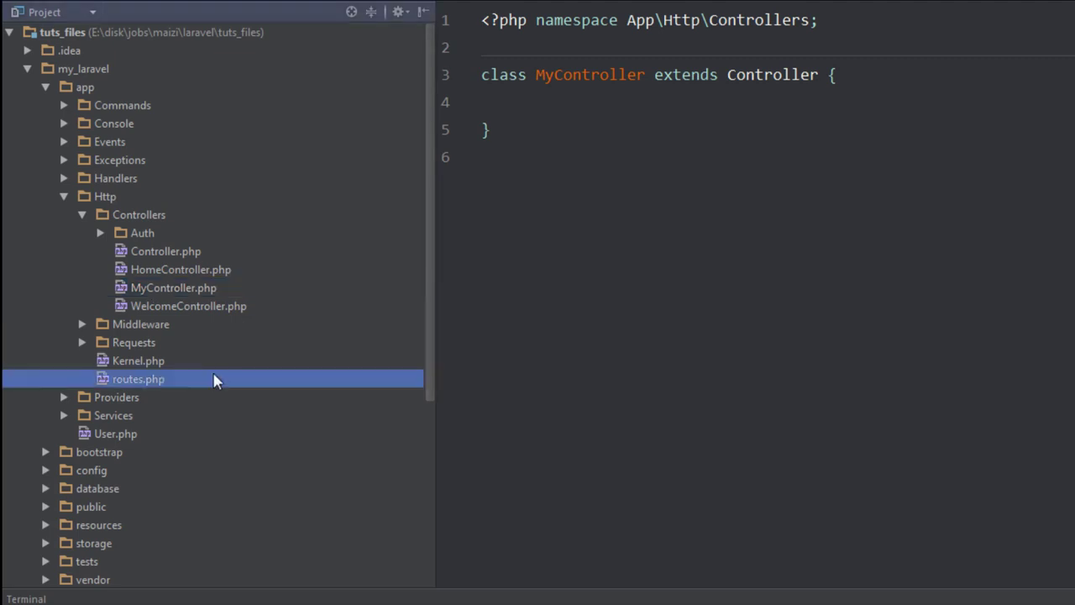
pyautogui.press('Return')
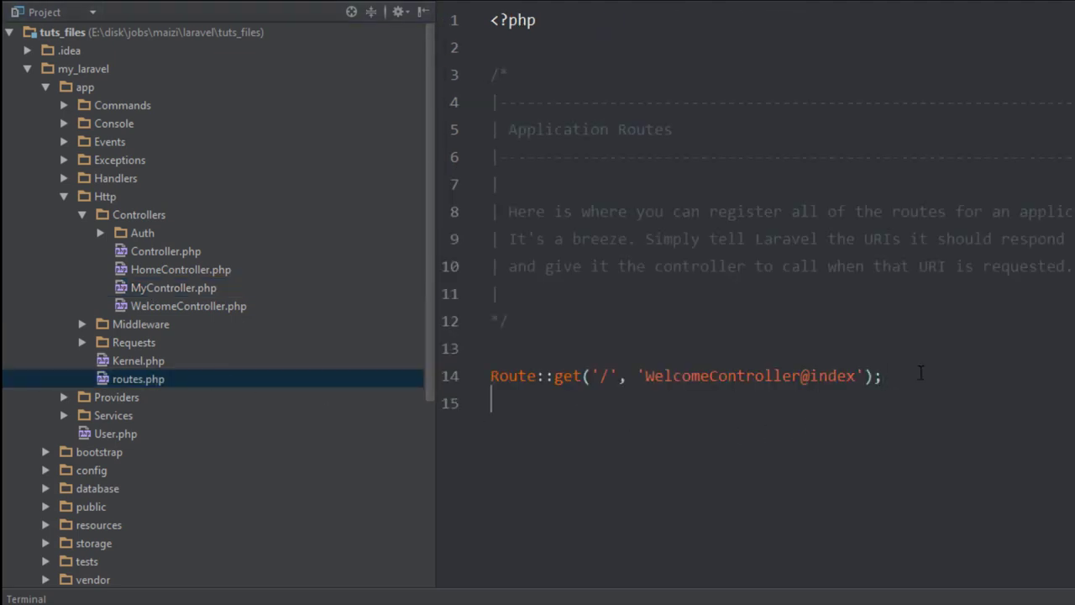
pyautogui.press('Return')
pyautogui.write('Ro')
pyautogui.write('ute::get(')
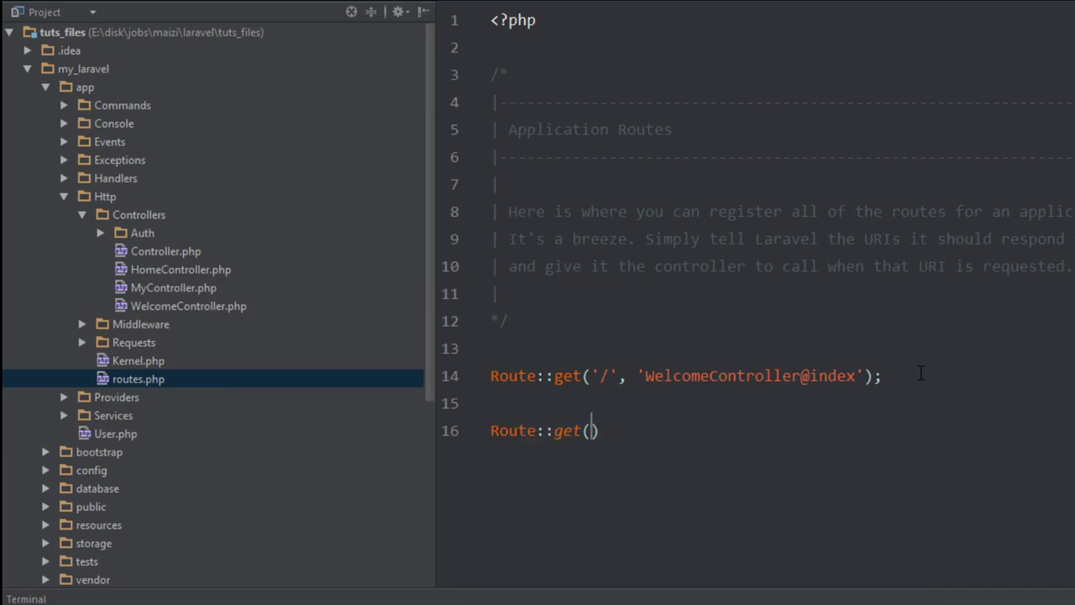
pyautogui.write("'")
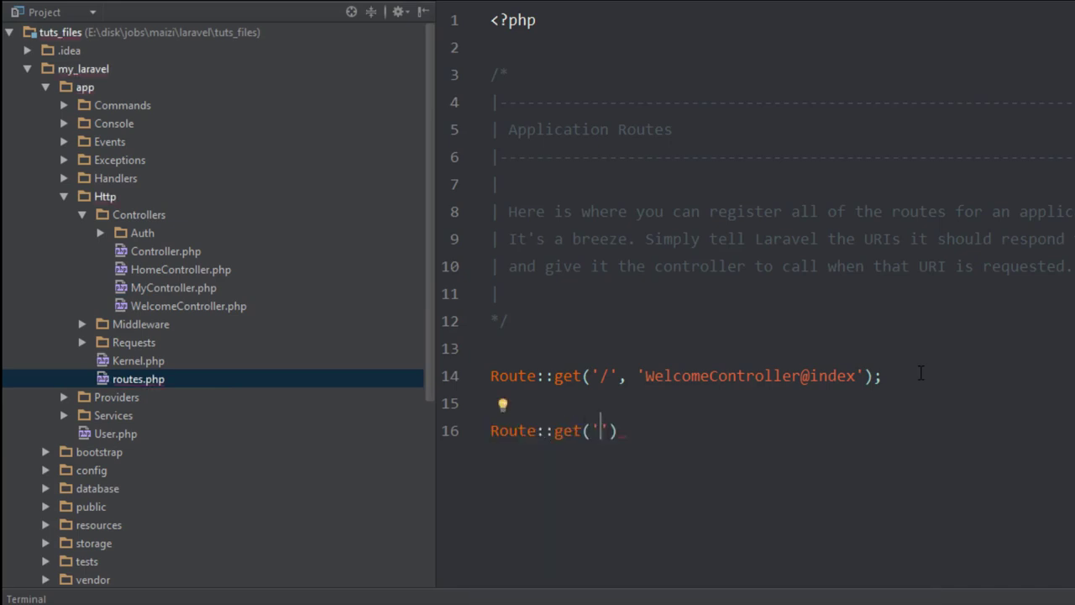
pyautogui.write('/')
pyautogui.write('about')
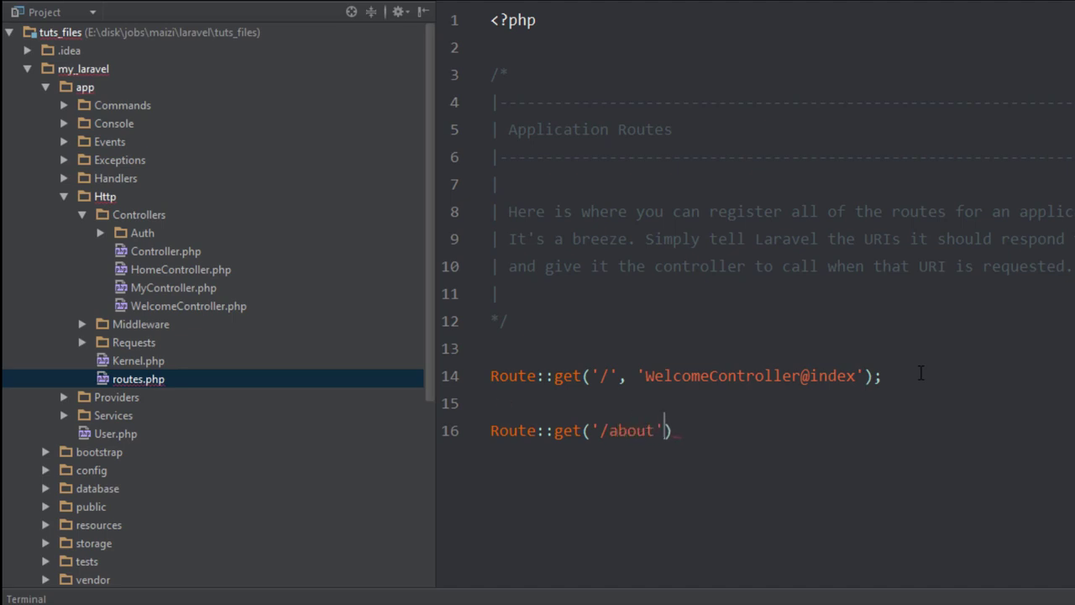
pyautogui.write(", '")
pyautogui.write('My')
pyautogui.write('Controller')
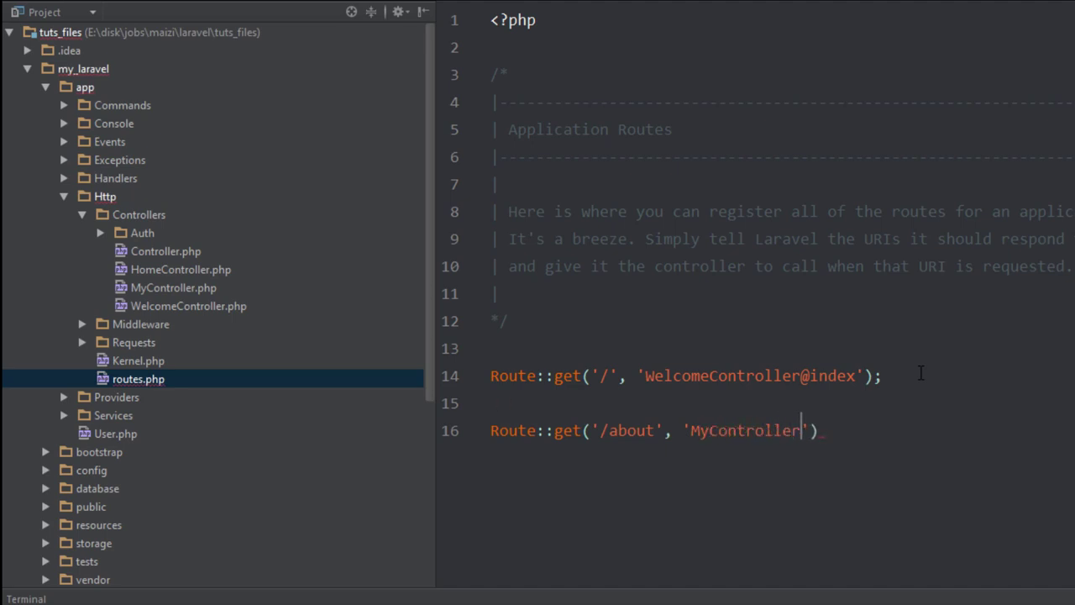
pyautogui.write('@')
pyautogui.write('getA')
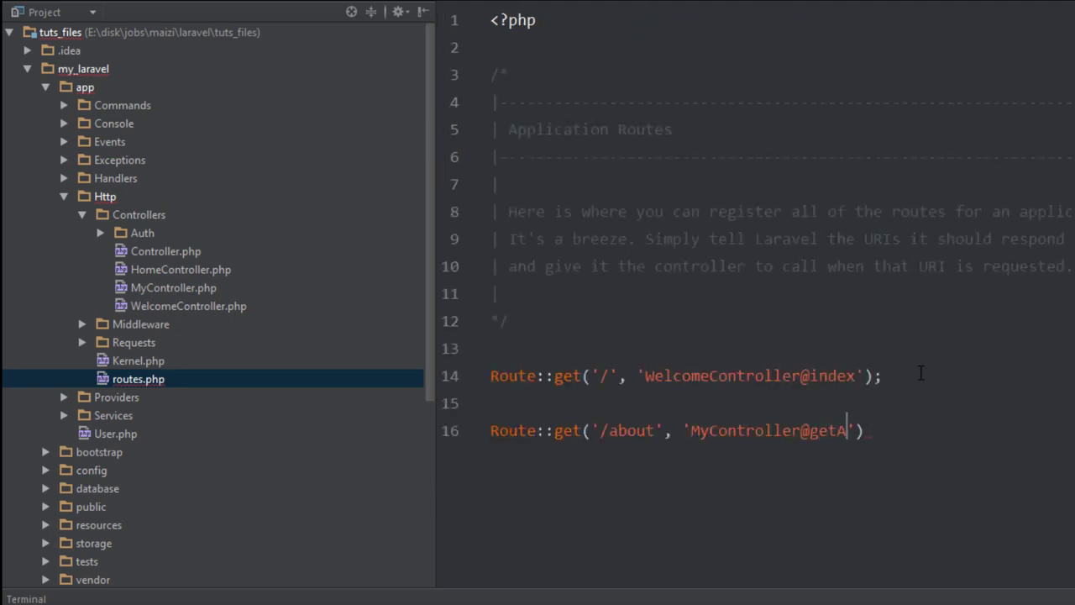
pyautogui.write('bout')
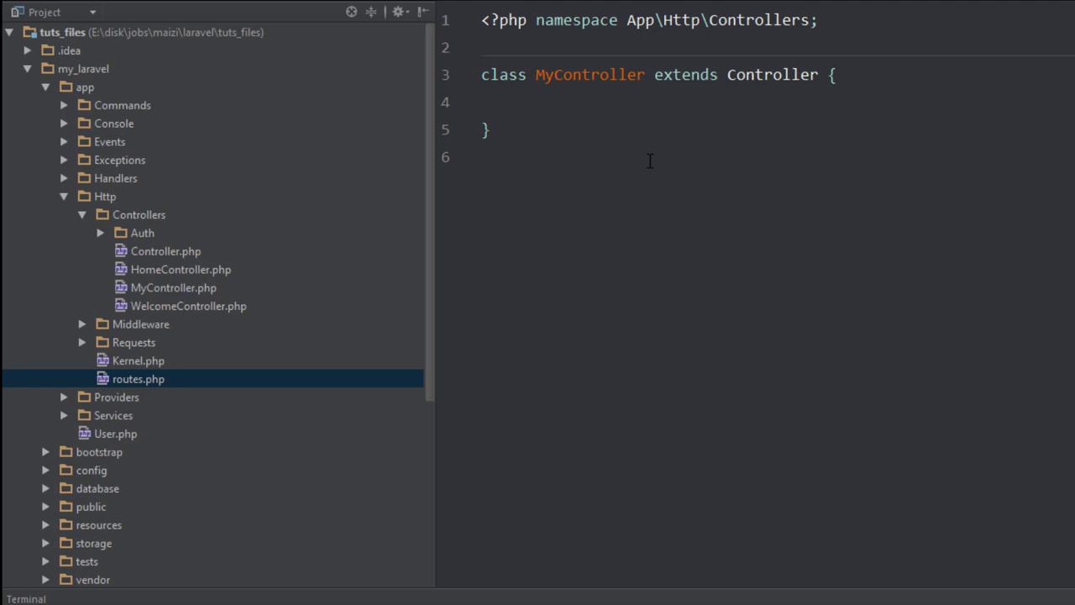
pyautogui.write('f')
# Make getAbout return uppercase 'ABOUT', then switch to Chrome.
pyautogui.press('BackSpace')
pyautogui.write('"public function getAbout(')
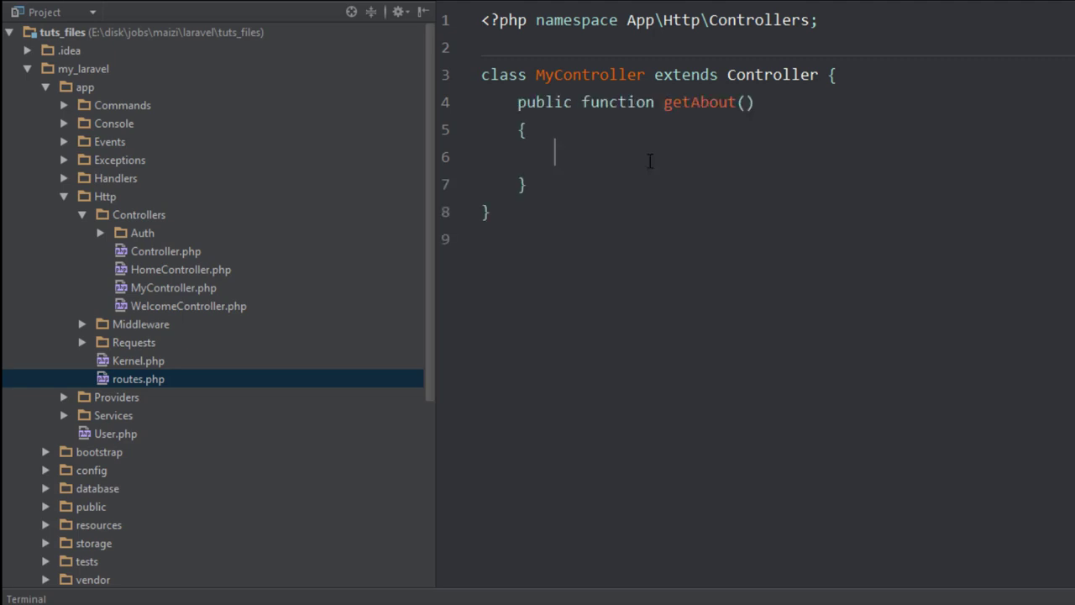
pyautogui.write('return ')
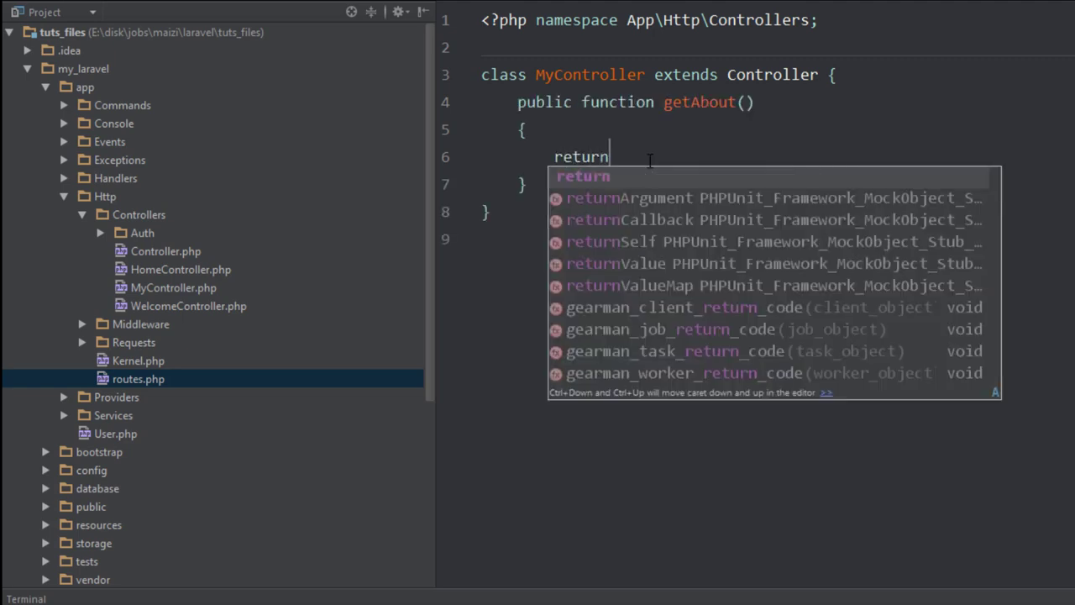
pyautogui.write("'")
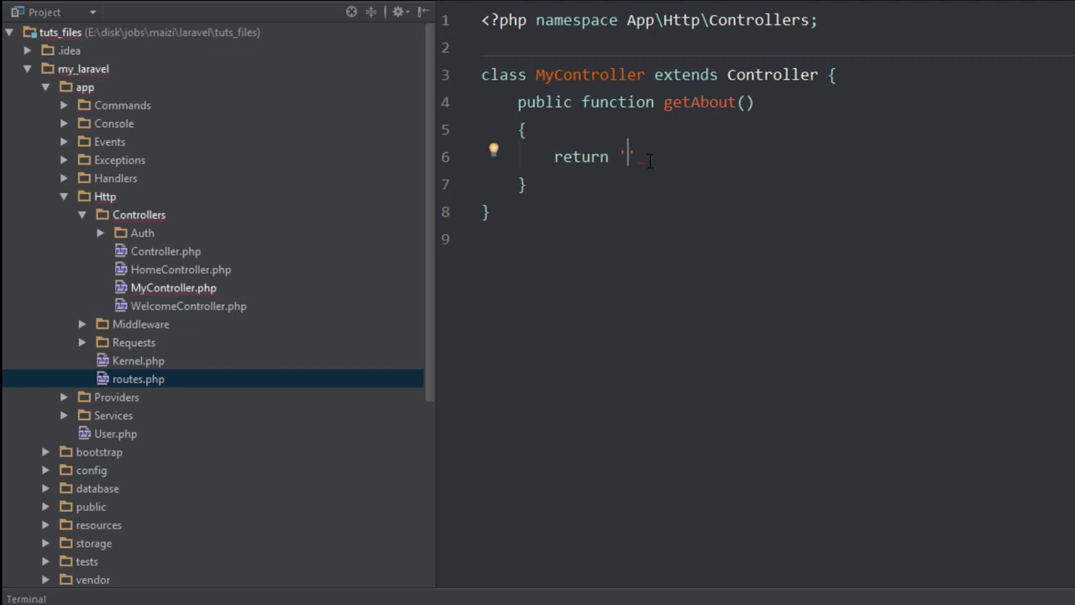
pyautogui.write('Abo')
pyautogui.write('ut')
pyautogui.hotkey('ctrl', 'shift', 'u')
pyautogui.hotkey('ctrl', 'shift', 'u')
pyautogui.press('Right')
pyautogui.press('Right')
pyautogui.hotkey('alt', 'Tab')
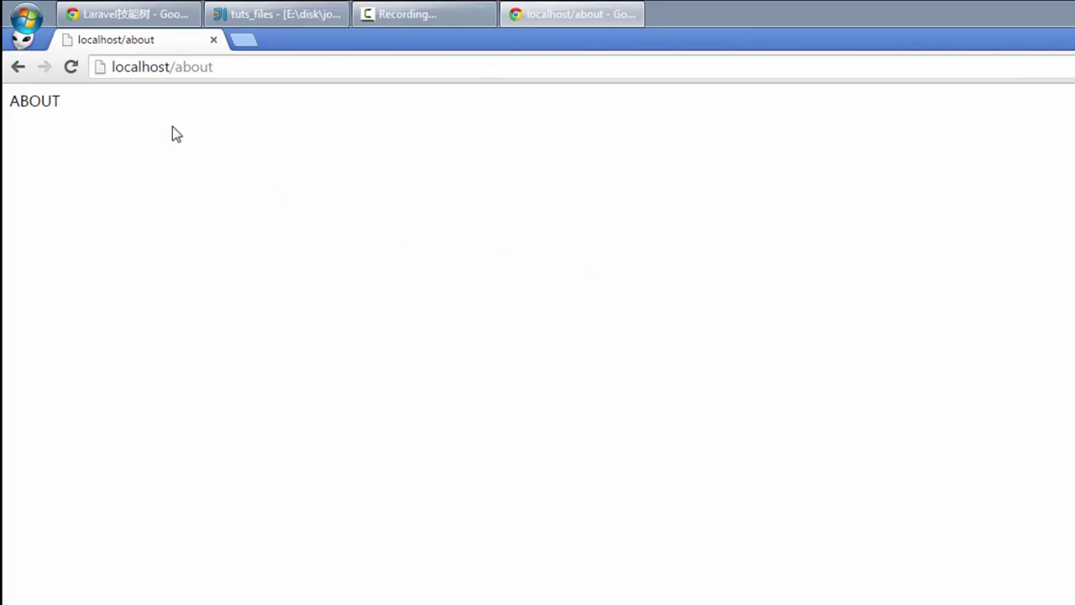
# Pan the Coggle mind map to the Controller branch, then return to PhpStorm.
pyautogui.hotkey('alt', 'Tab')
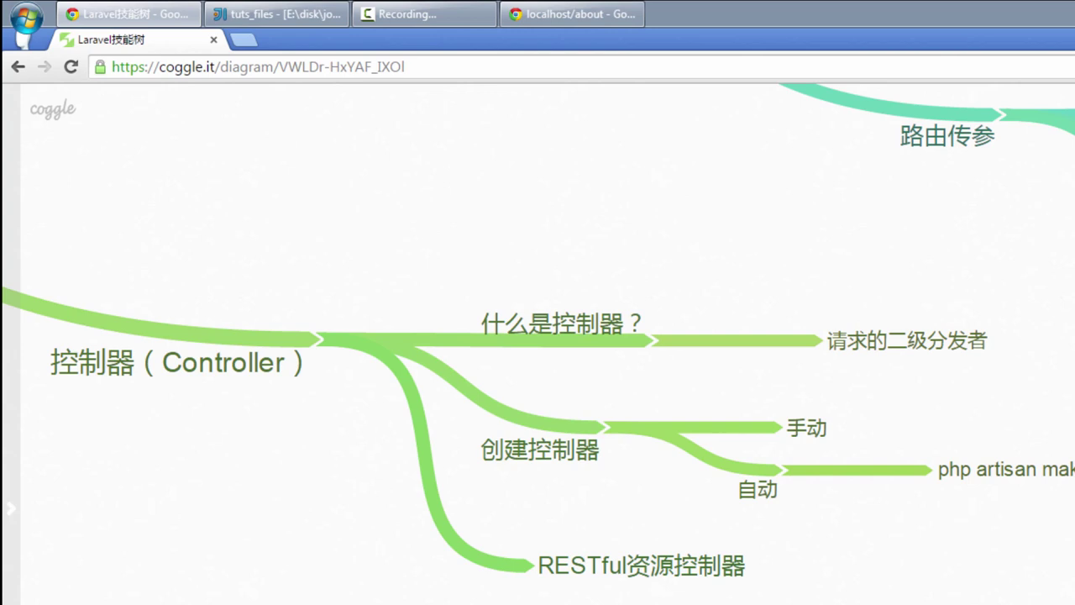
pyautogui.moveTo(664, 401); pyautogui.dragTo(882, 447)
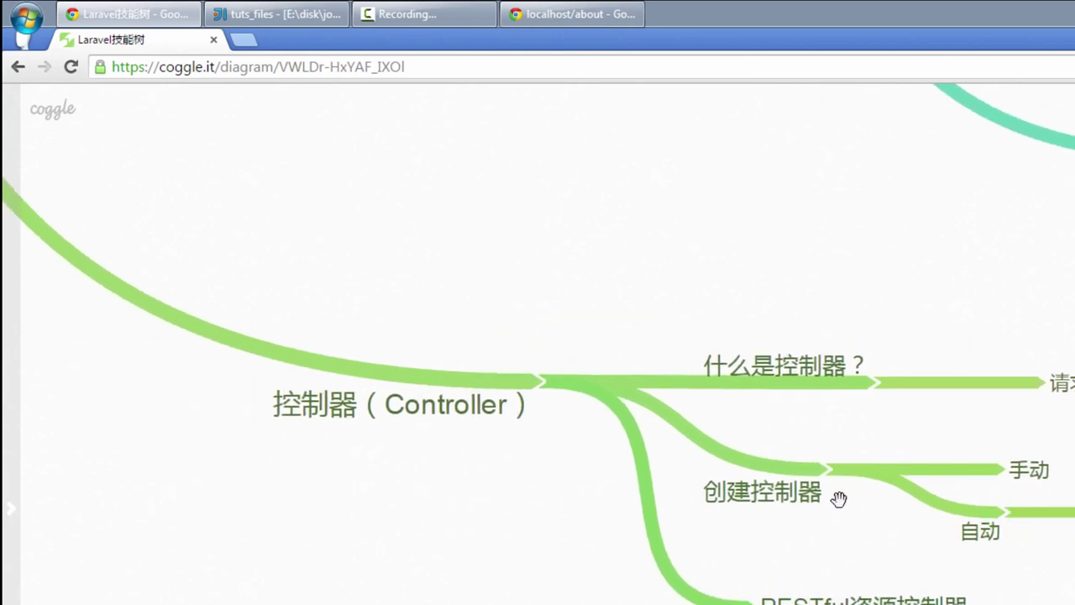
pyautogui.hotkey('alt', 'Tab')
pyautogui.hotkey('alt', 'Tab')
pyautogui.hotkey('alt', 'Tab')
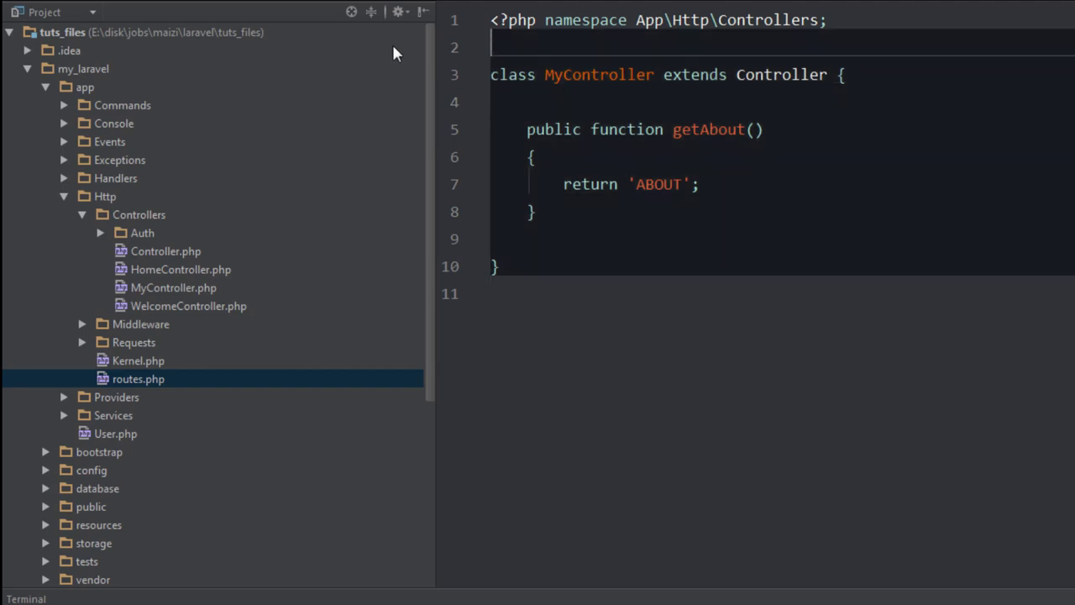
# Review MyController.php and routes.php, then confirm deleting MyController.php from Controllers.
pyautogui.click(817, 184)
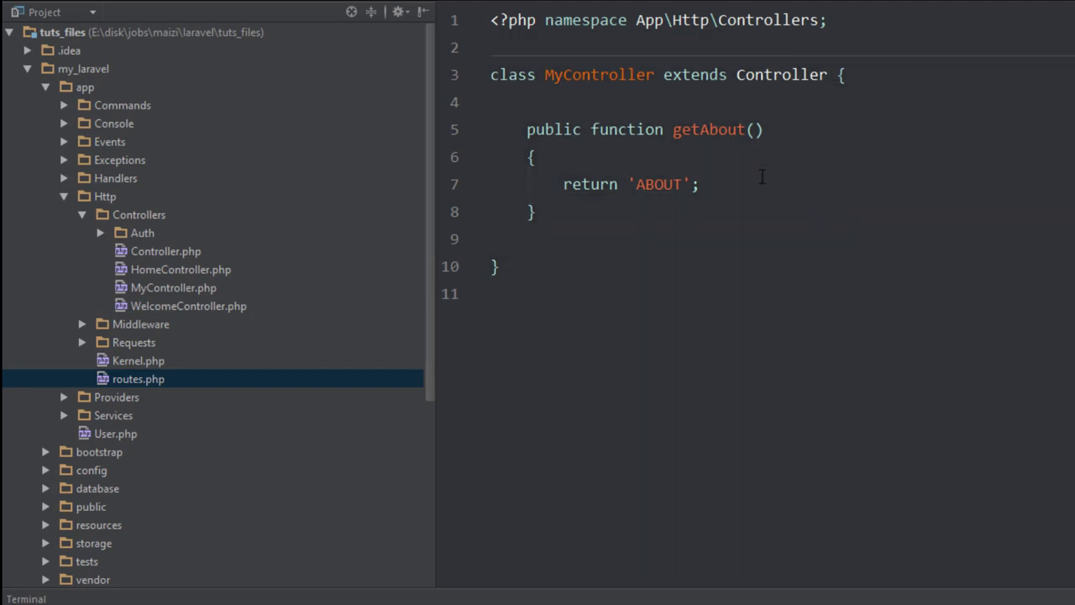
pyautogui.doubleClick(281, 373)
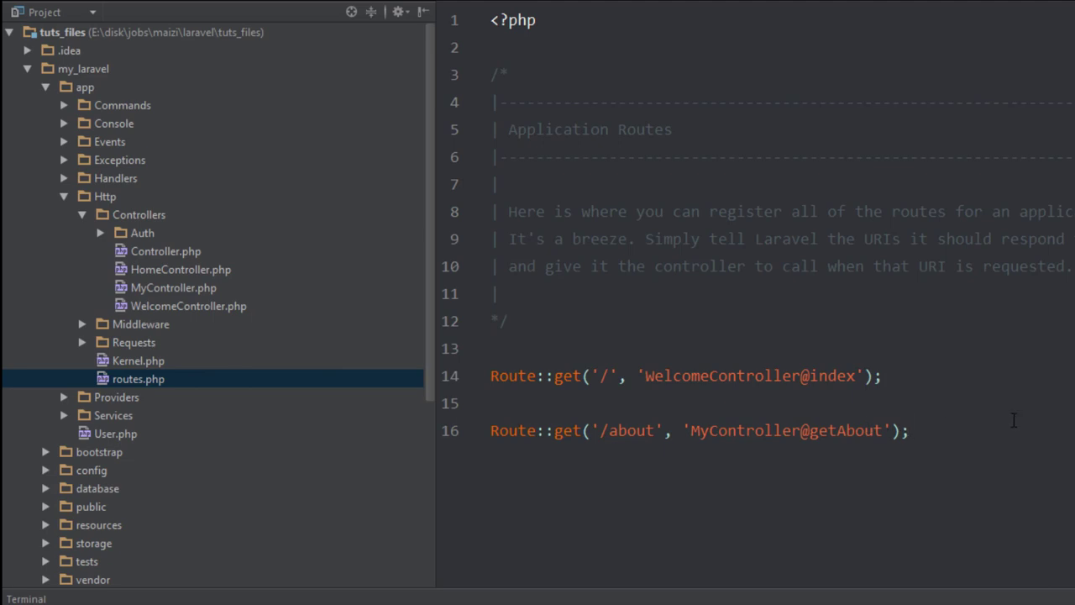
pyautogui.hotkey('ctrl', 'Tab')
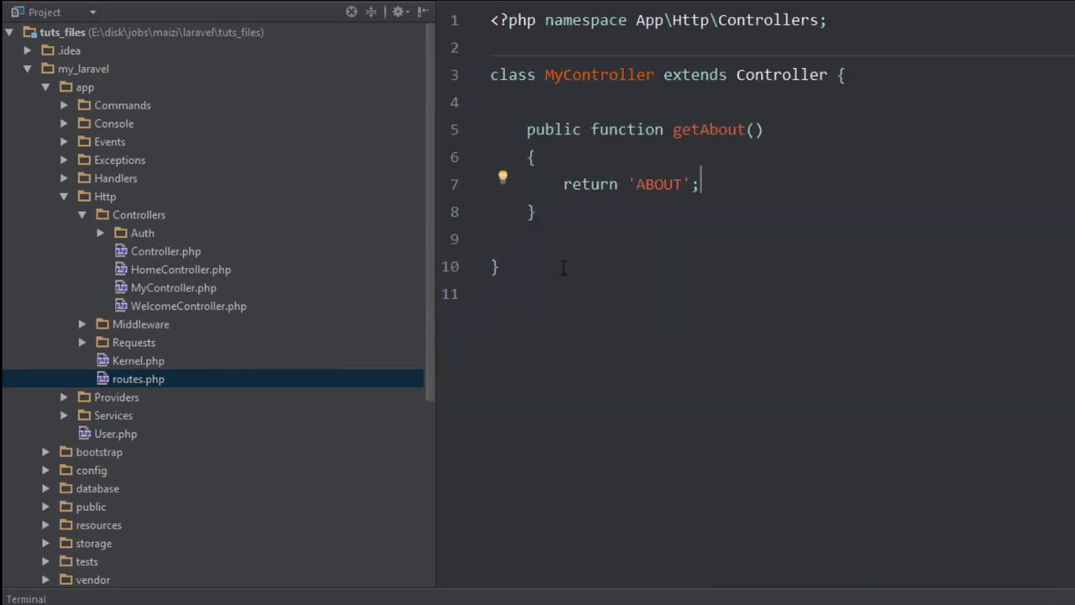
pyautogui.click(206, 290)
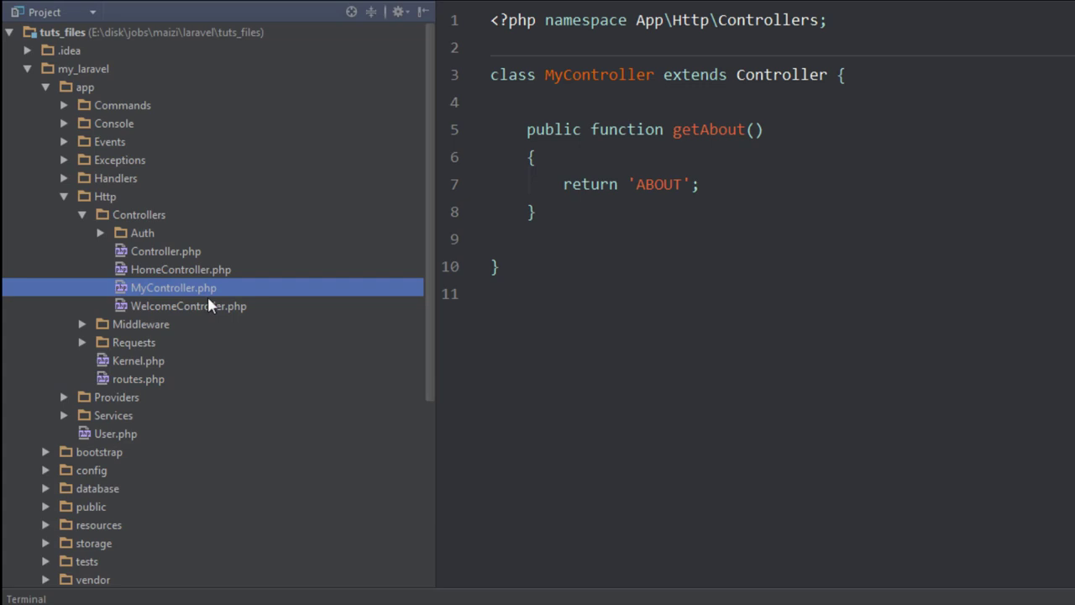
pyautogui.click(210, 379)
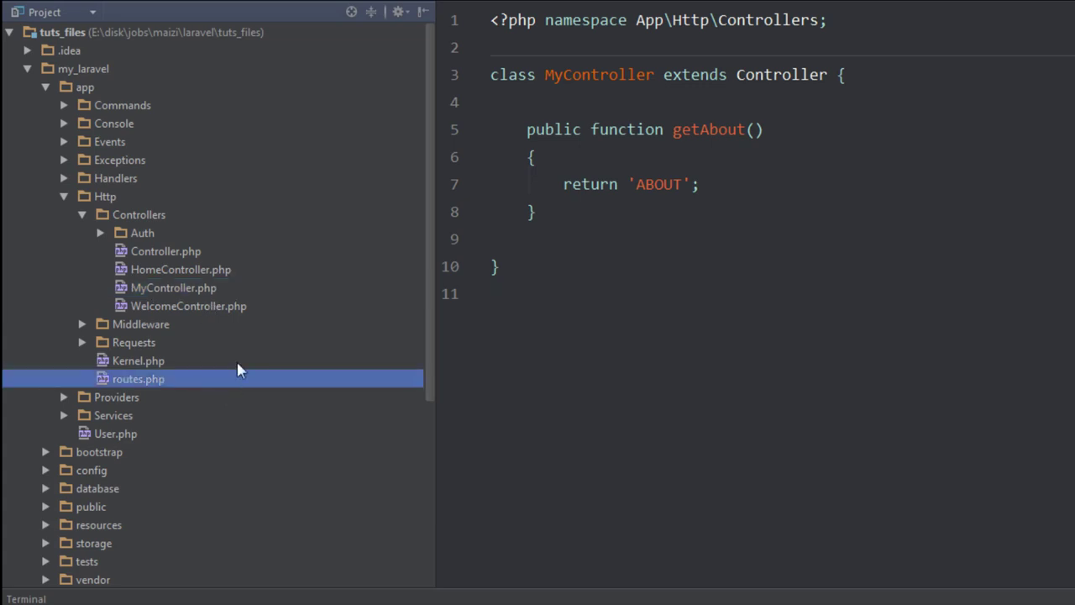
pyautogui.click(240, 290)
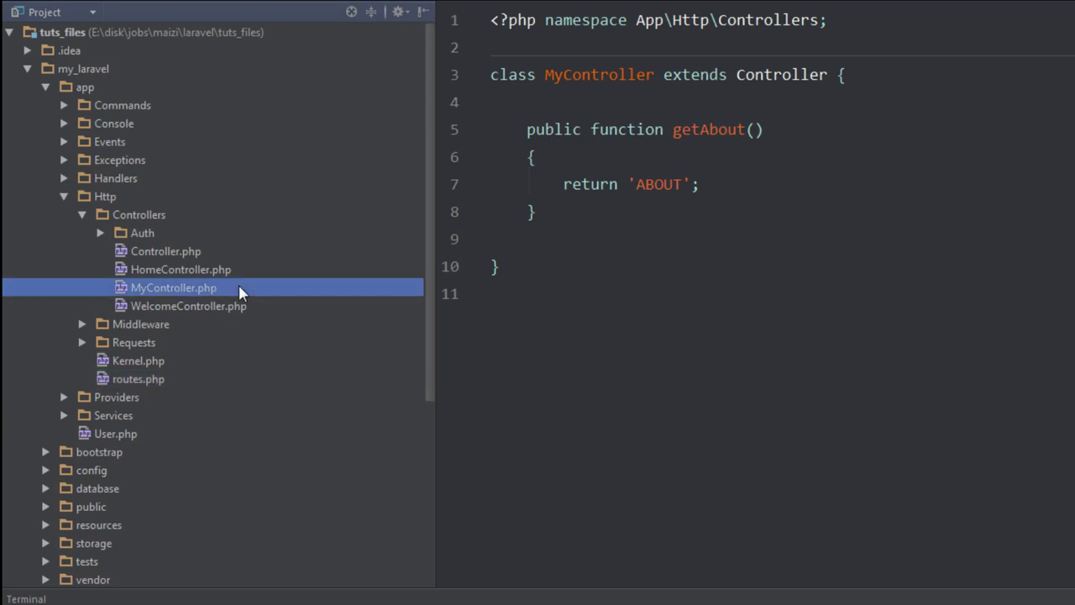
pyautogui.press('Delete')
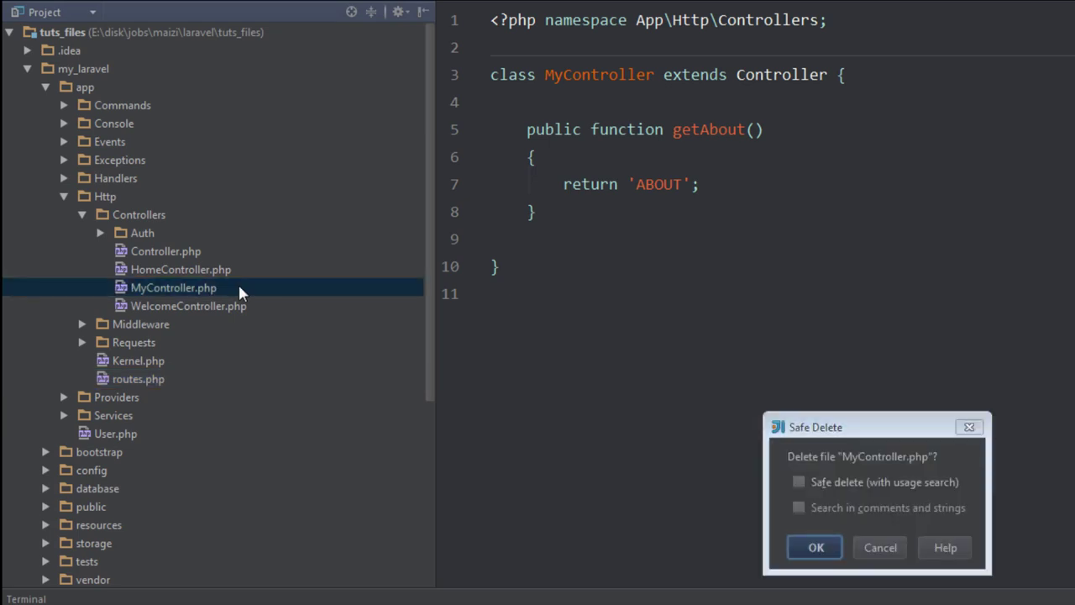
pyautogui.press('Return')
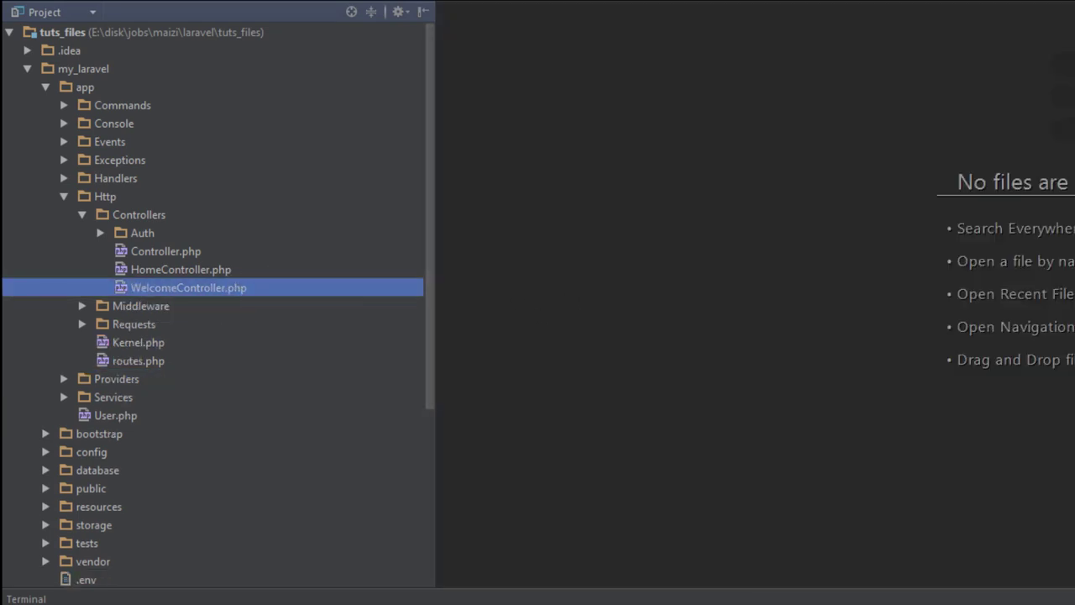
# Open the Terminal and run cd my_laravel.
pyautogui.click(25, 599)
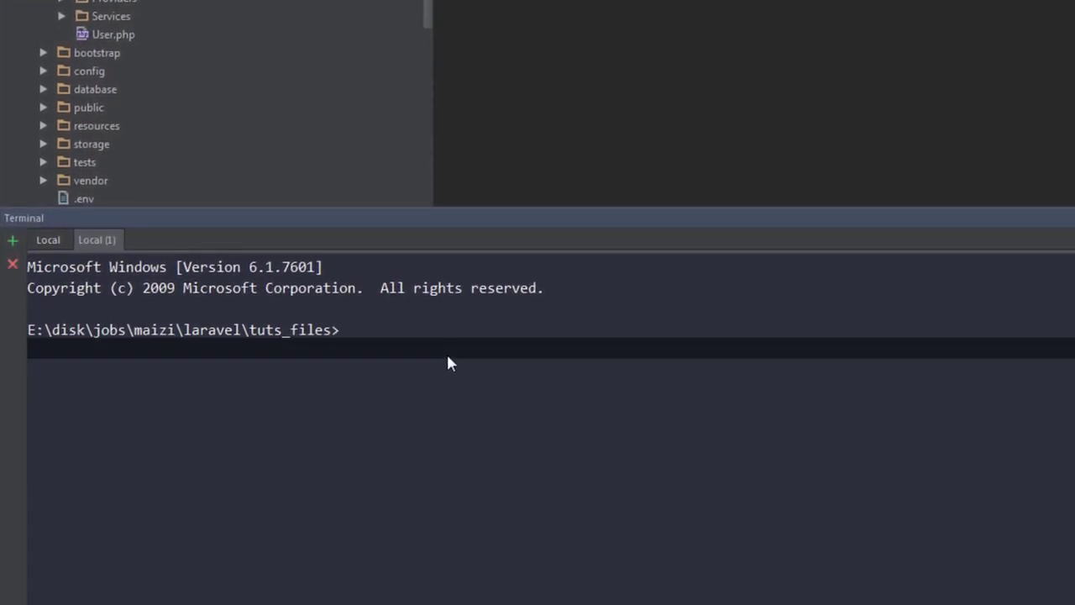
pyautogui.click(434, 320)
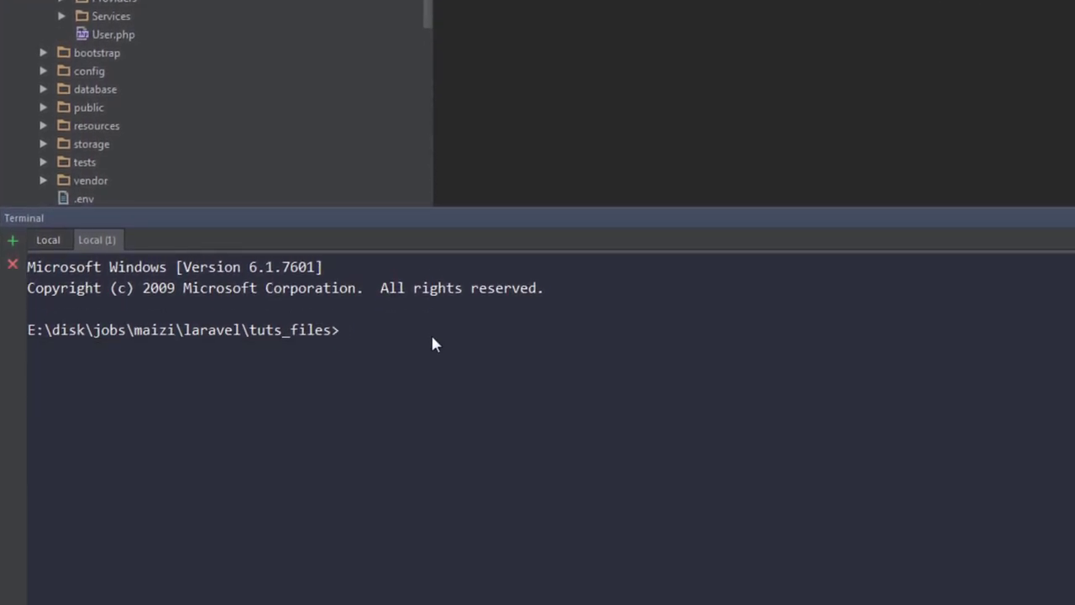
pyautogui.write('cd ')
pyautogui.write('my)')
pyautogui.write('_')
pyautogui.write('larav')
pyautogui.write('el')
pyautogui.press('Return')
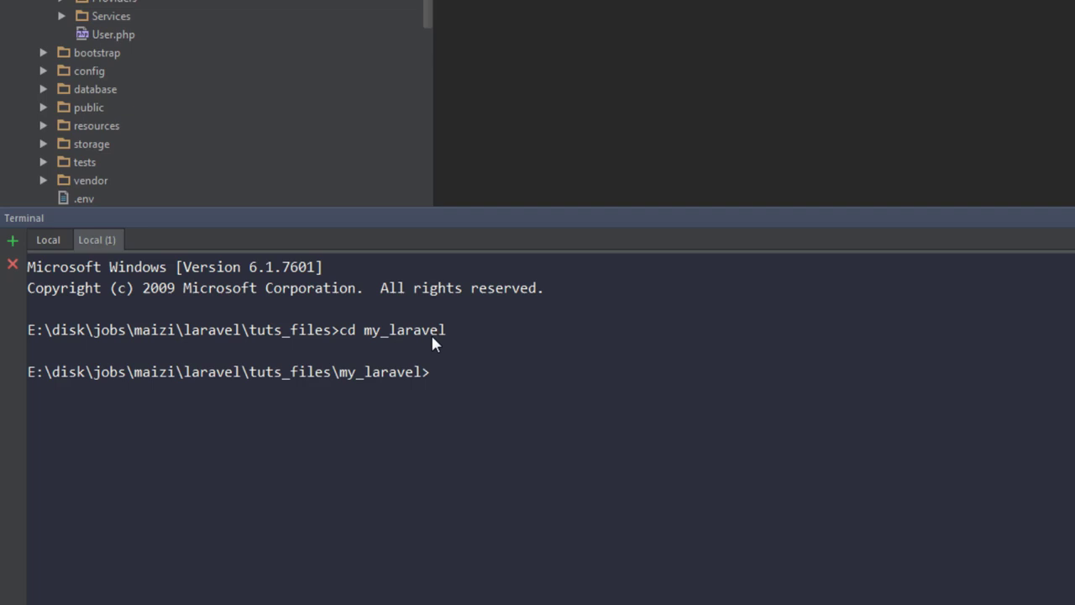
pyautogui.click(295, 360)
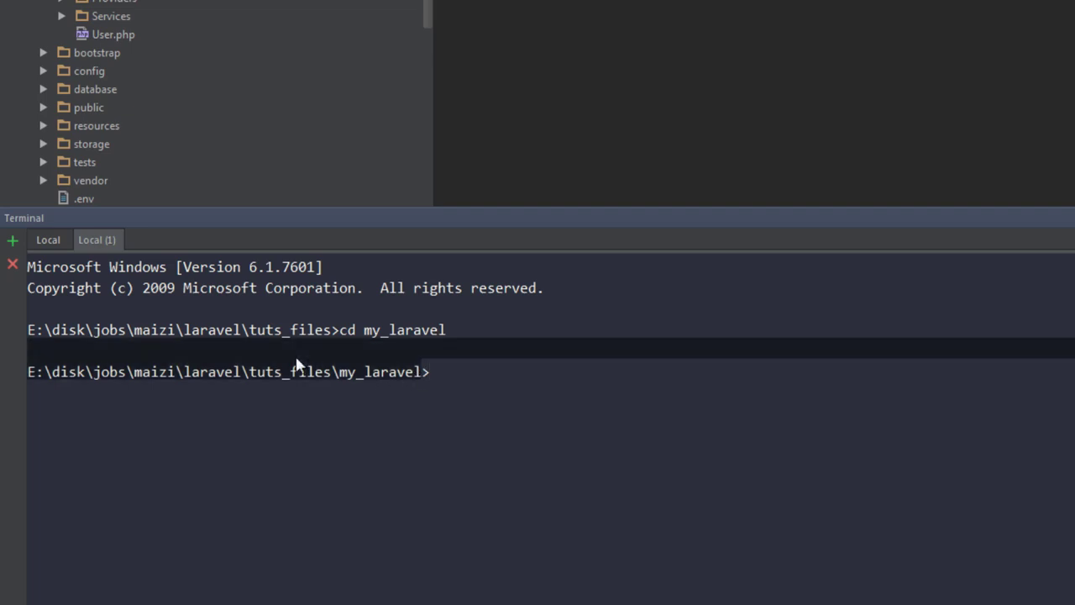
pyautogui.doubleClick(295, 369)
pyautogui.click(538, 385)
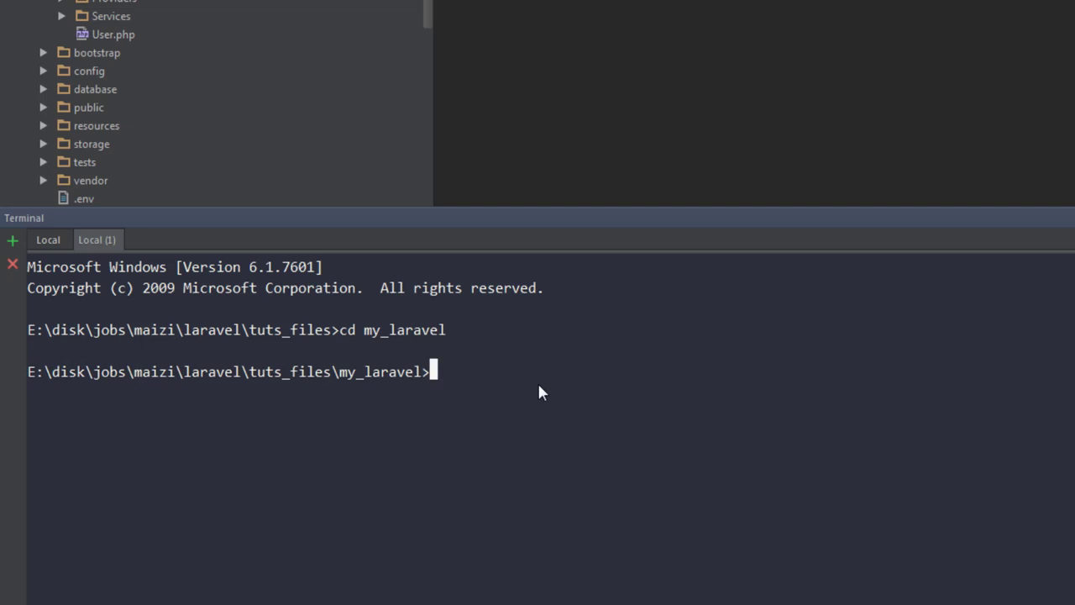
pyautogui.write('ph')
# Run php artisan make:controller MyController in the terminal.
pyautogui.press('BackSpace')
pyautogui.write('p ')
pyautogui.write('artisan make')
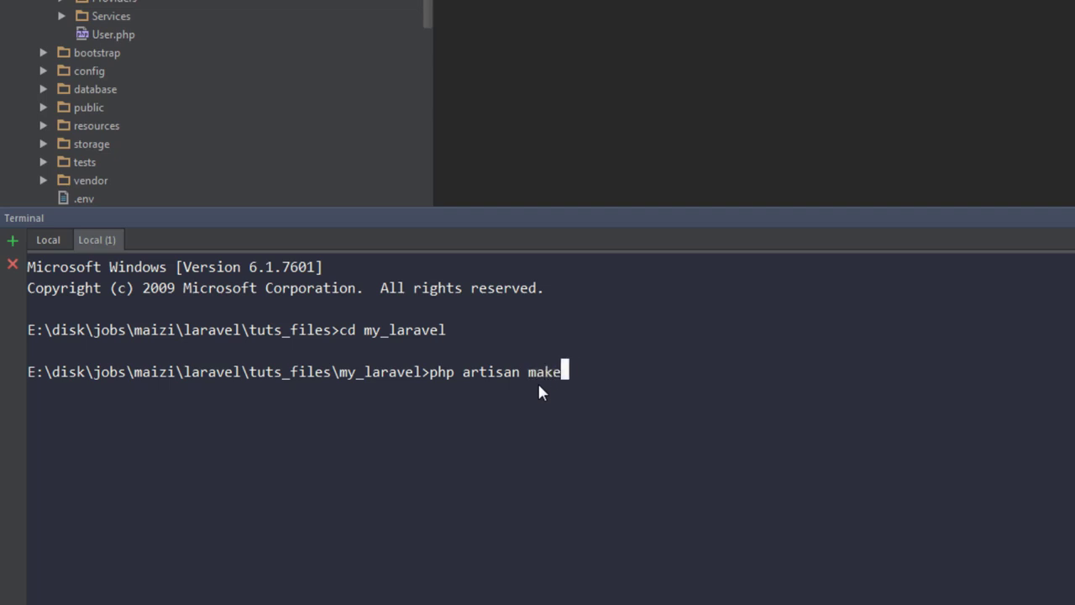
pyautogui.write(':con')
pyautogui.write('troller ')
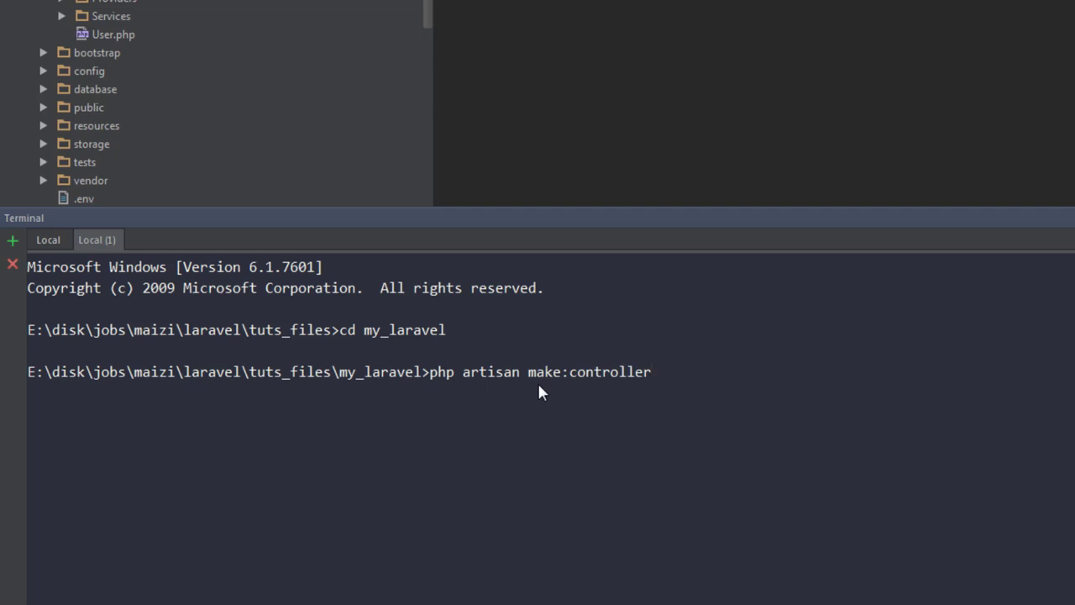
pyautogui.write('My')
pyautogui.write('Contro')
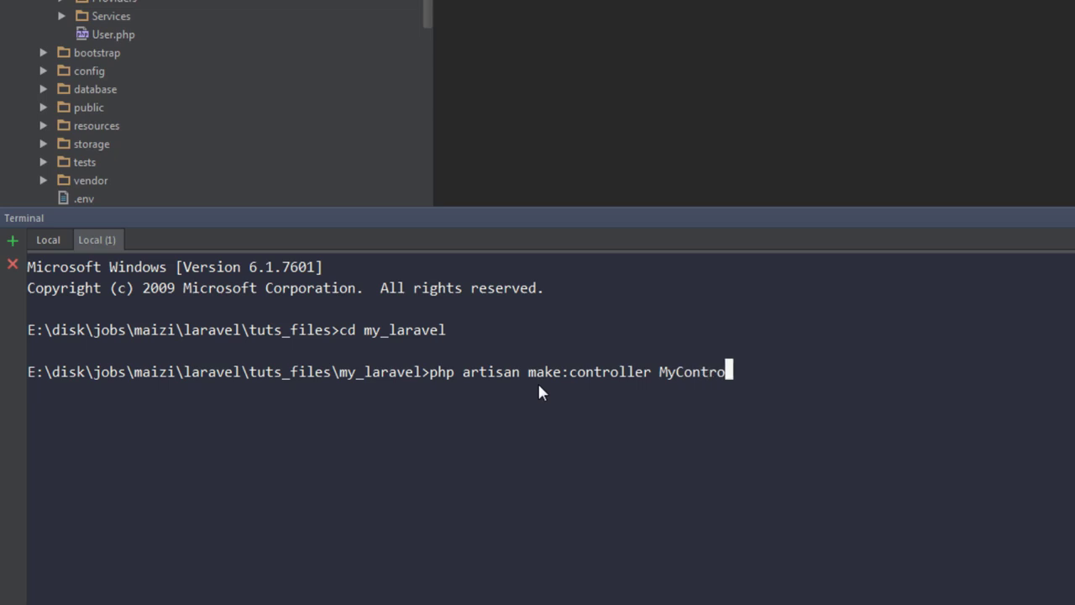
pyautogui.write('ller')
pyautogui.moveTo(518, 373); pyautogui.dragTo(467, 372)
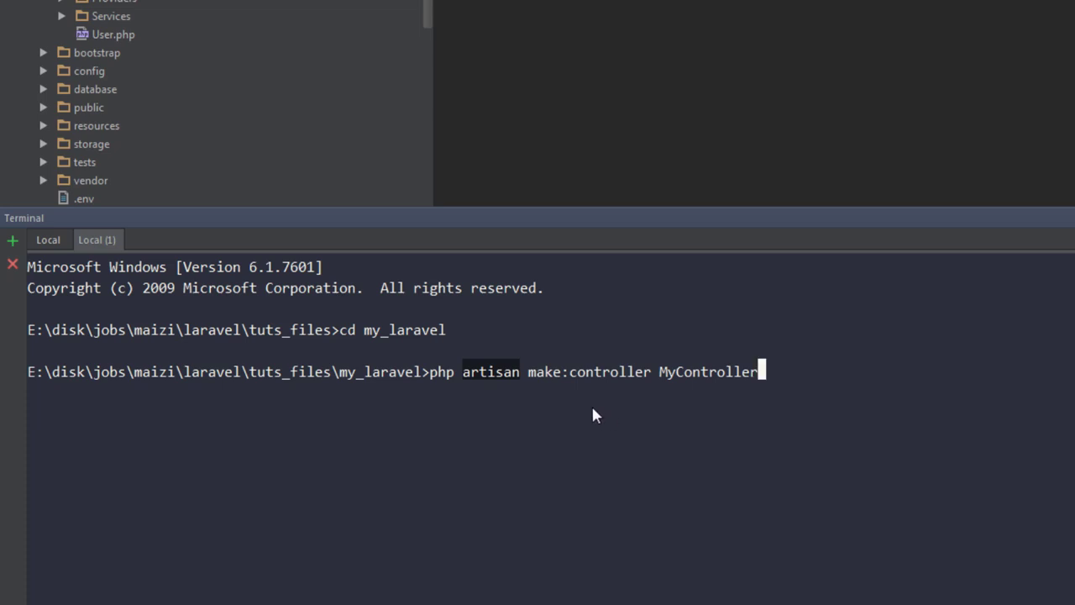
pyautogui.click(594, 415)
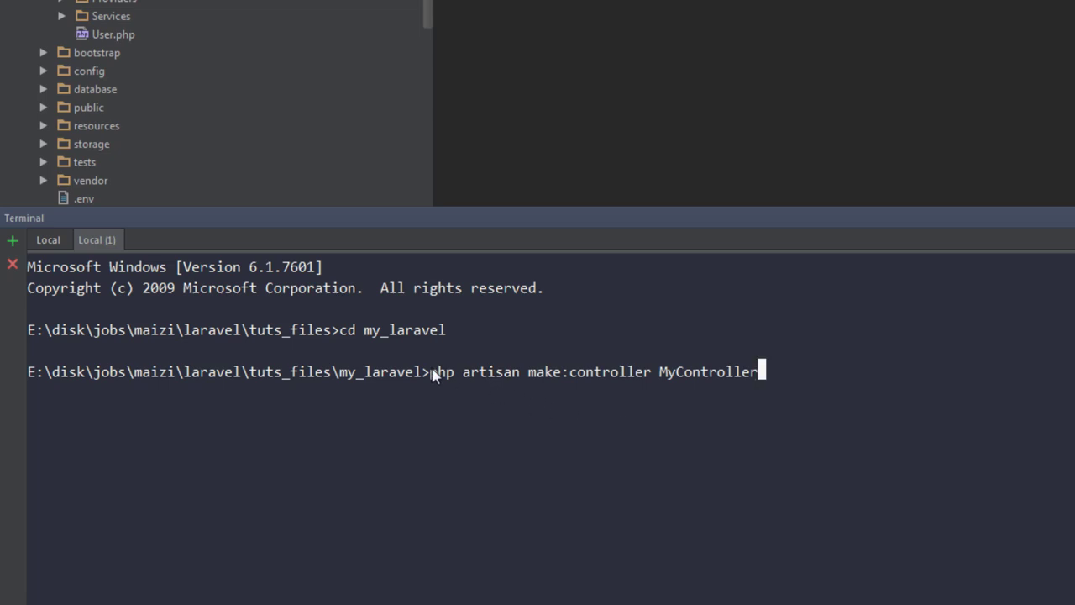
pyautogui.moveTo(431, 373)
pyautogui.mouseDown()
pyautogui.moveTo(649, 381)
pyautogui.moveTo(780, 368)
pyautogui.mouseUp()
pyautogui.click(780, 369)
pyautogui.press('Return')
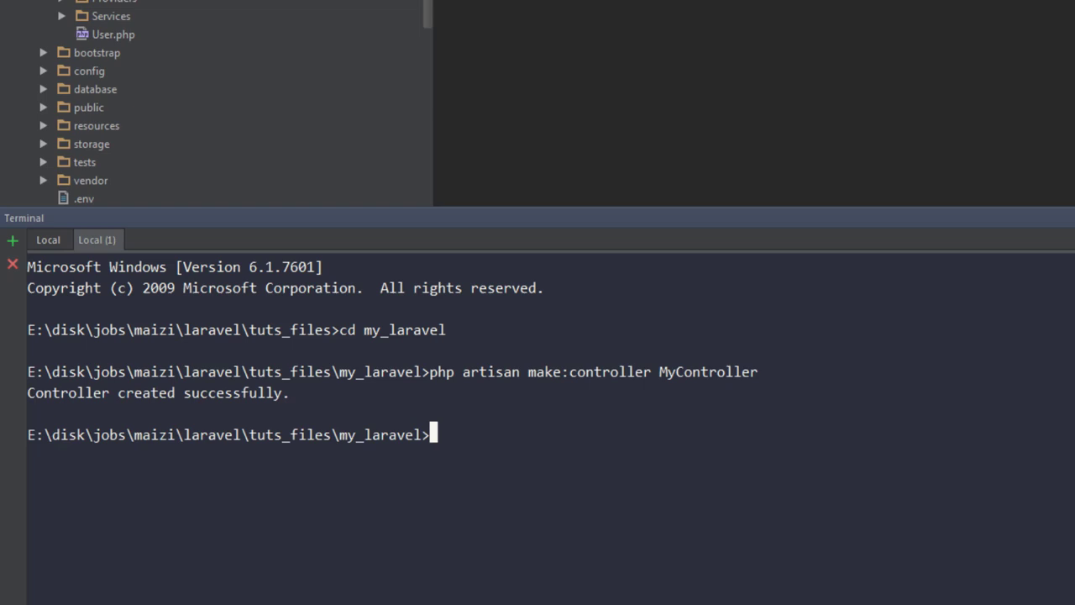
# Hide the terminal and open the generated MyController.php, undoing an accidental class-body deletion.
pyautogui.hotkey('alt', 'F12')
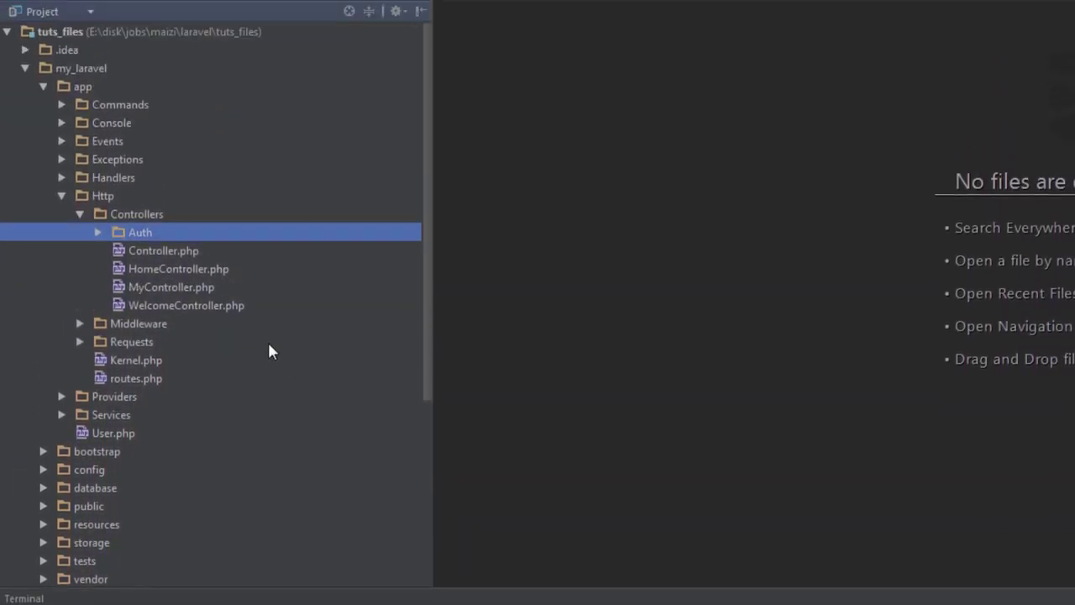
pyautogui.doubleClick(245, 287)
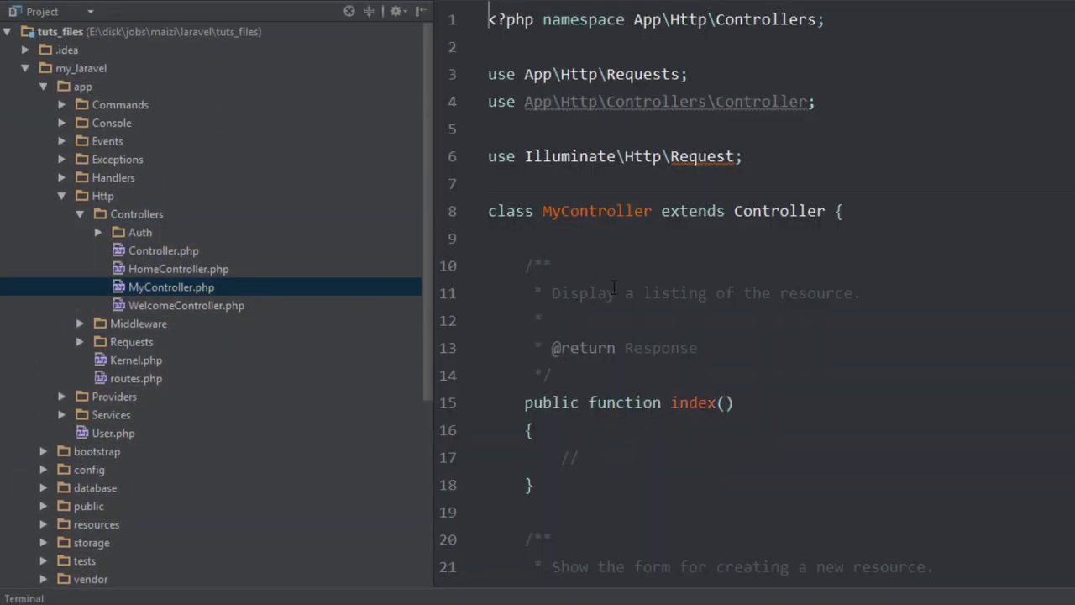
pyautogui.click(758, 402)
pyautogui.scroll(-2, 805, 350)
pyautogui.scroll(-1, 808, 347)
pyautogui.scroll(-1, 810, 348)
pyautogui.scroll(-2, 812, 348)
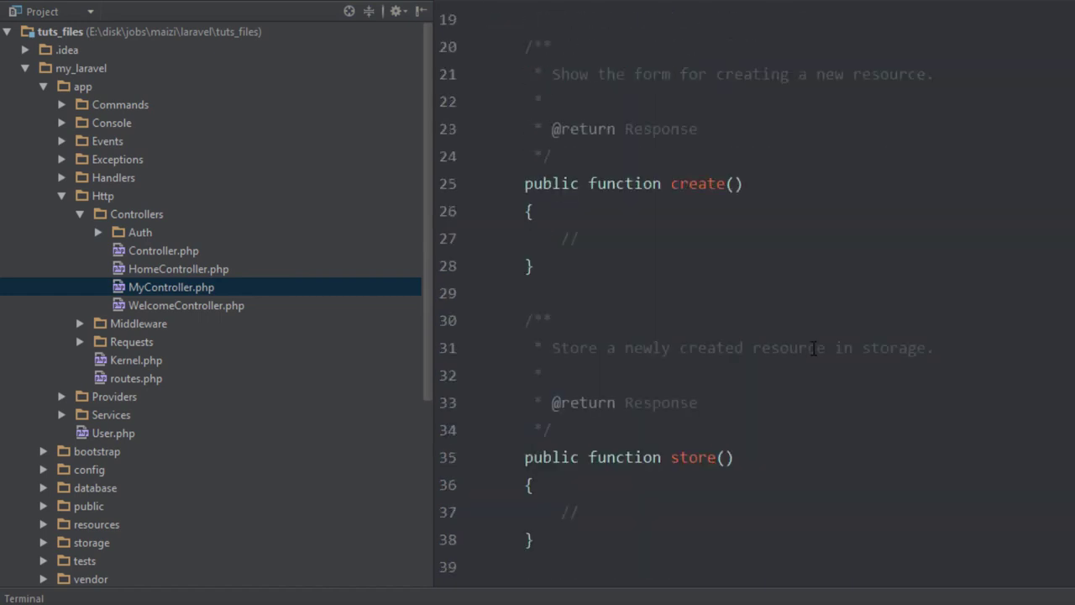
pyautogui.scroll(-3, 814, 348)
pyautogui.scroll(-5, 813, 348)
pyautogui.scroll(-3, 812, 348)
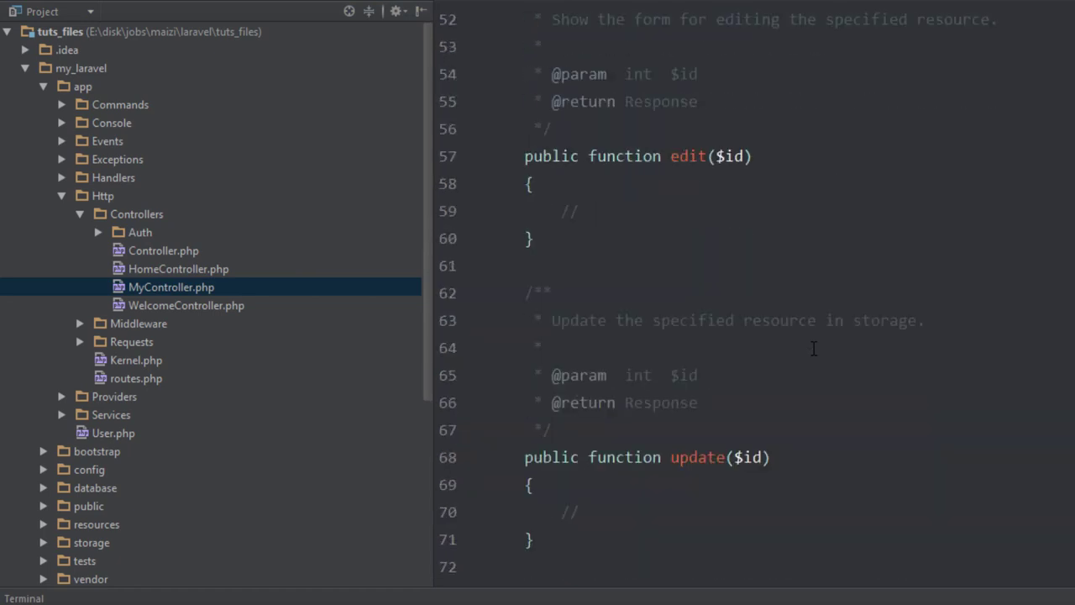
pyautogui.scroll(-4, 811, 350)
pyautogui.scroll(-2, 815, 356)
pyautogui.scroll(10, 814, 353)
pyautogui.scroll(9, 813, 351)
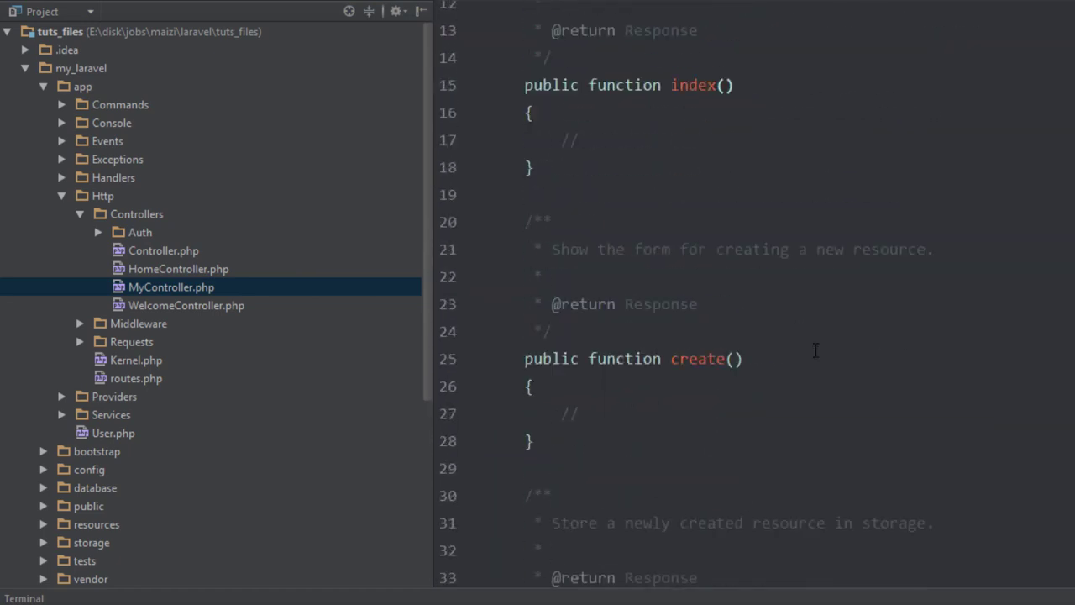
pyautogui.scroll(4, 814, 349)
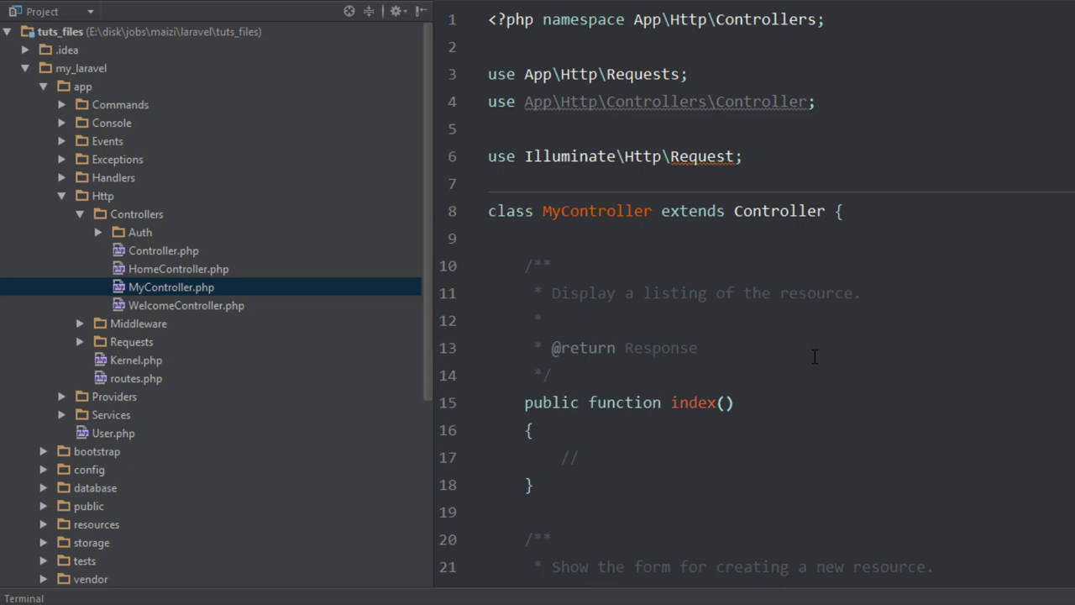
pyautogui.click(877, 210)
pyautogui.hotkey('ctrl', '-')
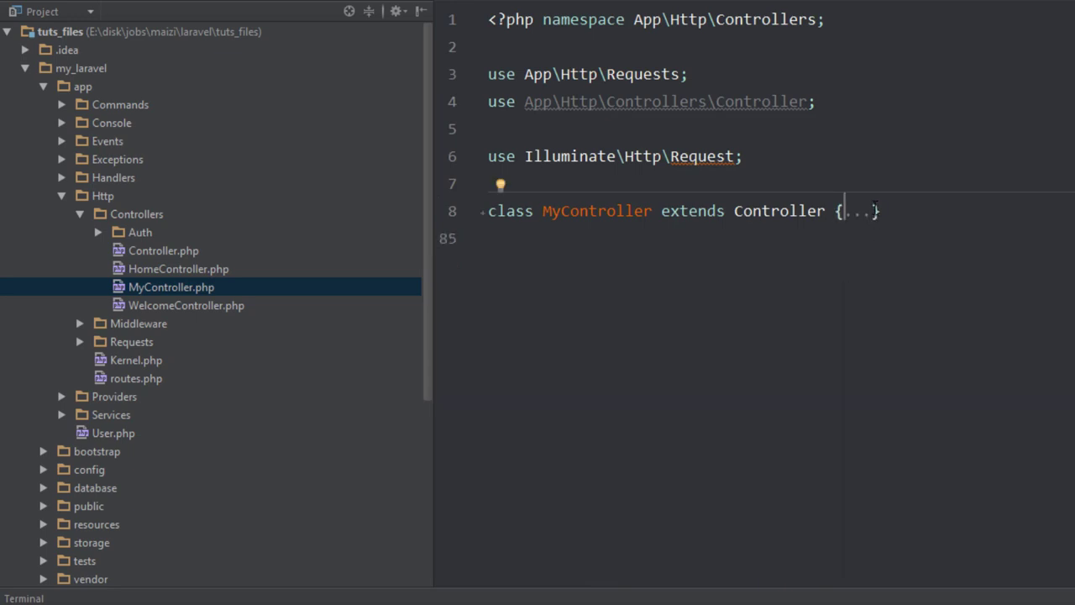
pyautogui.press('Return')
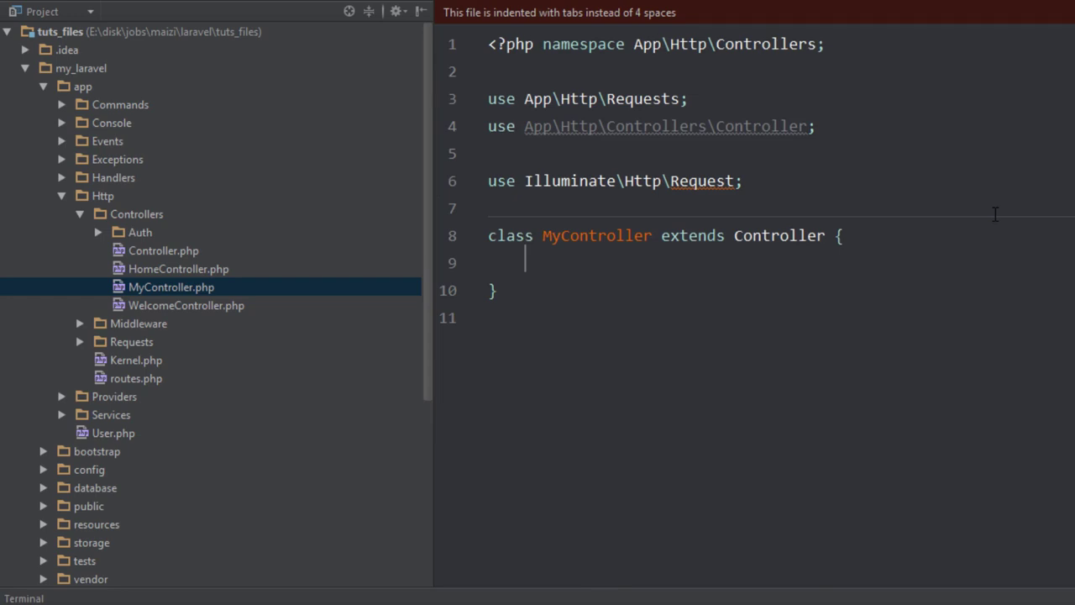
pyautogui.hotkey('ctrl', 'z')
pyautogui.hotkey('ctrl', 'z')
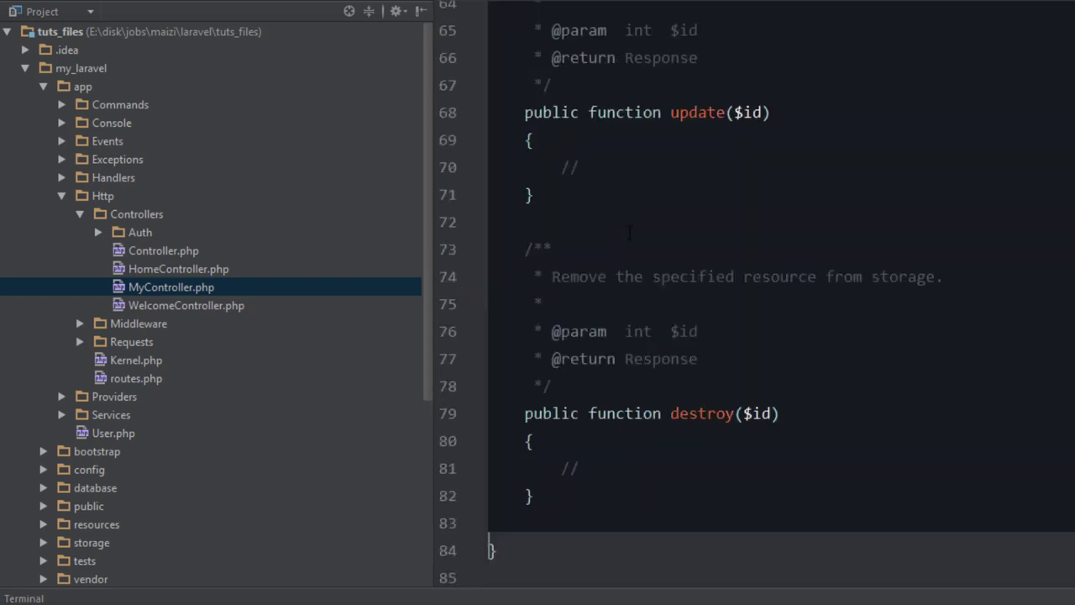
pyautogui.scroll(8, 764, 283)
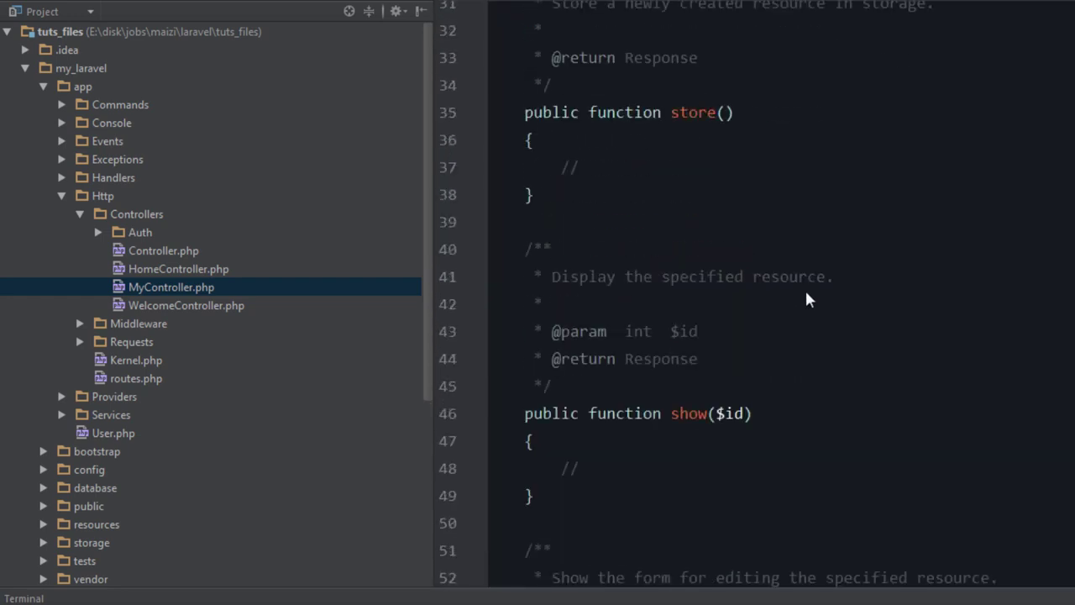
pyautogui.scroll(10, 806, 300)
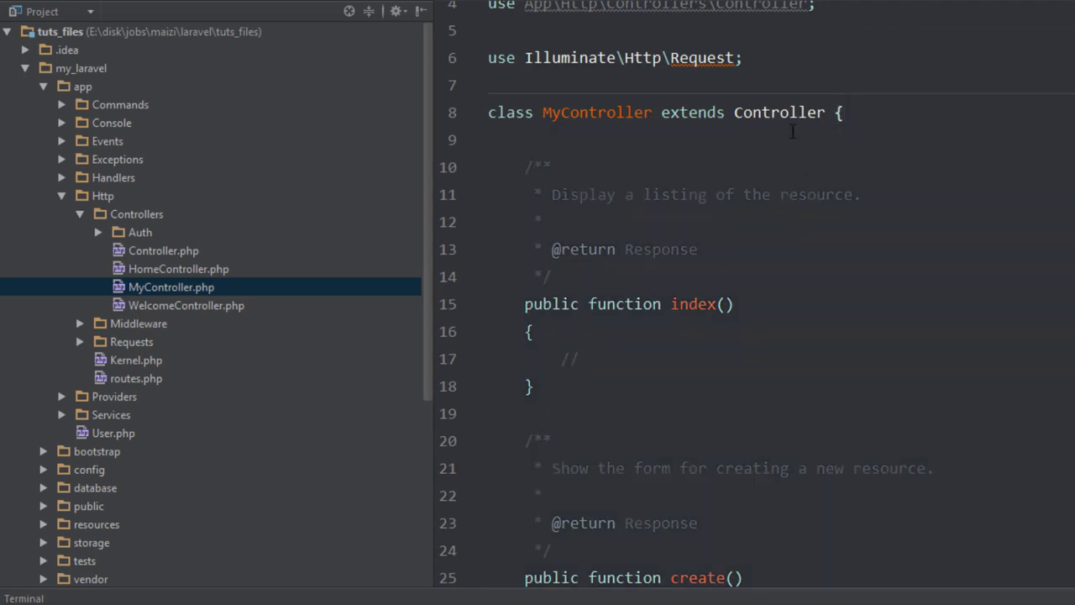
# Insert blank lines after index()'s closing brace for a new method.
pyautogui.click(459, 148)
pyautogui.click(792, 299)
pyautogui.click(864, 108)
pyautogui.press('Return')
pyautogui.press('BackSpace')
pyautogui.scroll(-3, 865, 108)
pyautogui.scroll(-3, 615, 297)
pyautogui.click(654, 205)
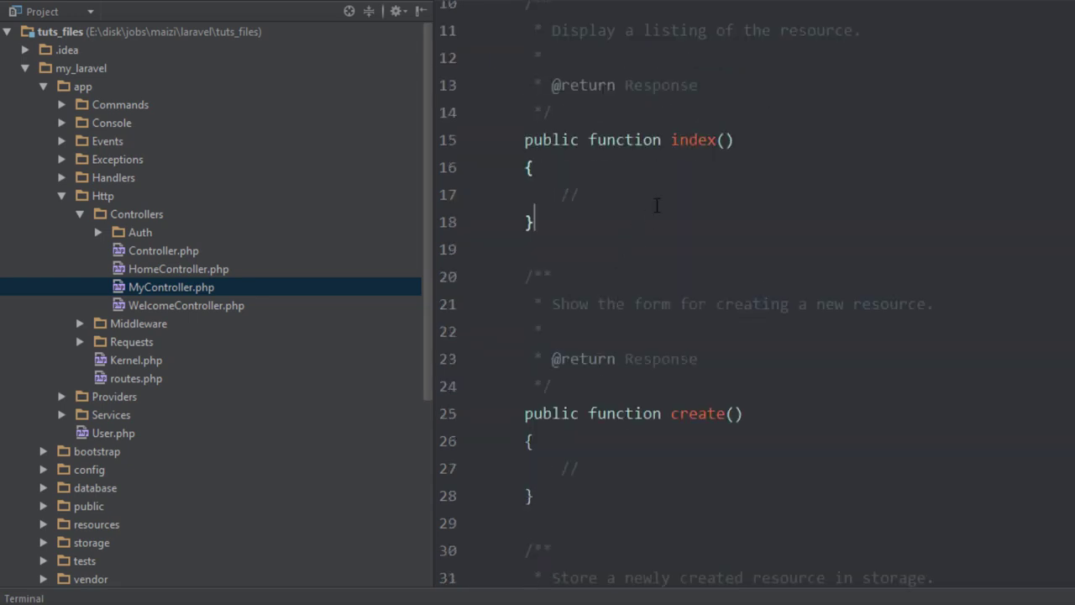
pyautogui.press('Return')
pyautogui.press('Return')
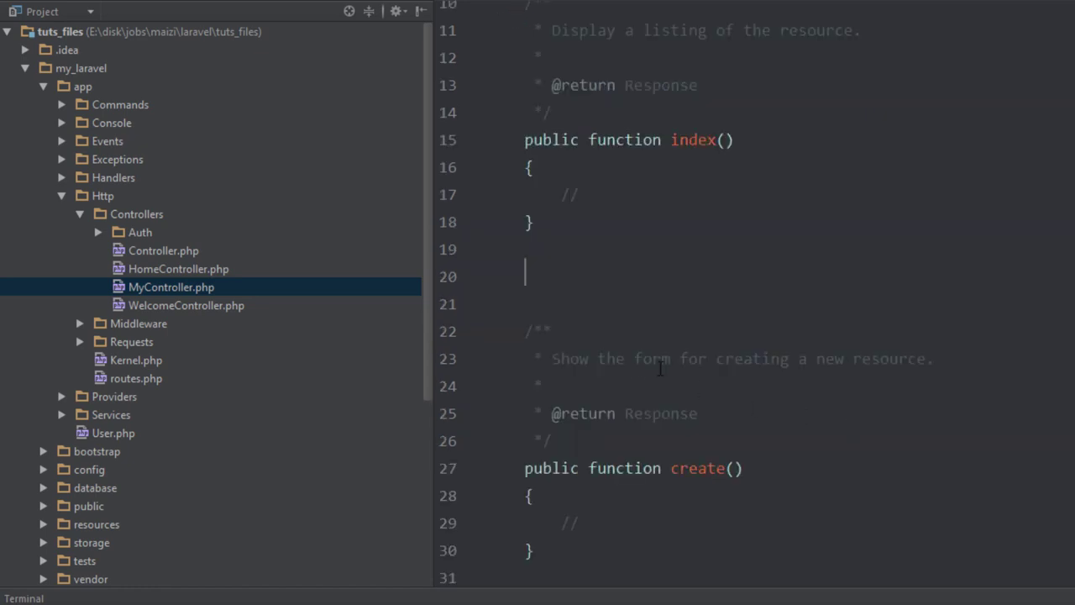
pyautogui.write('pf')
# Add a public getAbout() method to MyController that returns the uppercase string 'ABOUT'.
pyautogui.press('Tab')
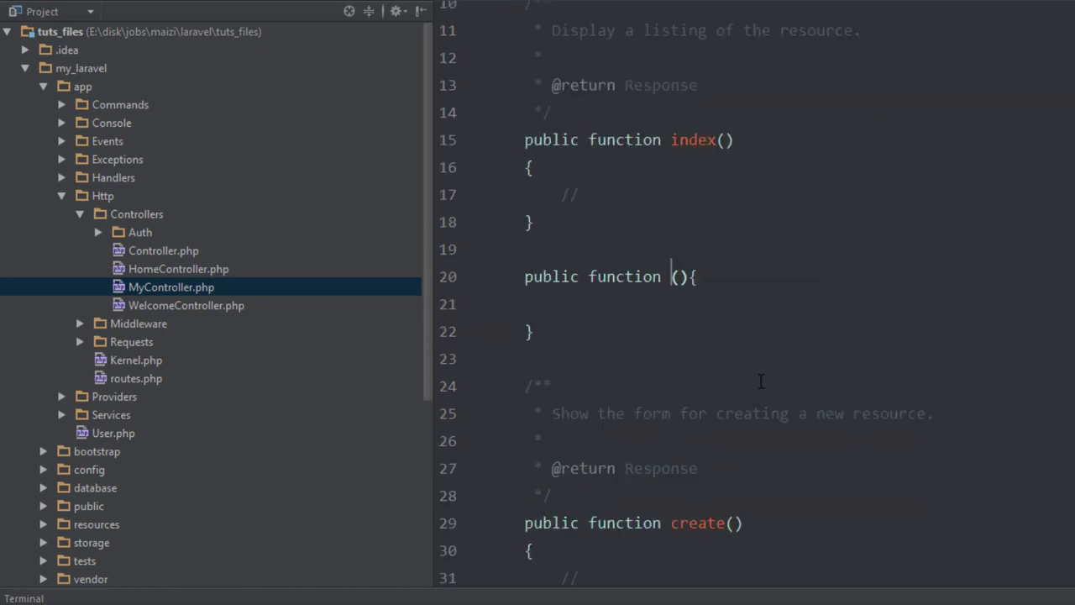
pyautogui.write('getAbout')
pyautogui.press('Tab')
pyautogui.press('Tab')
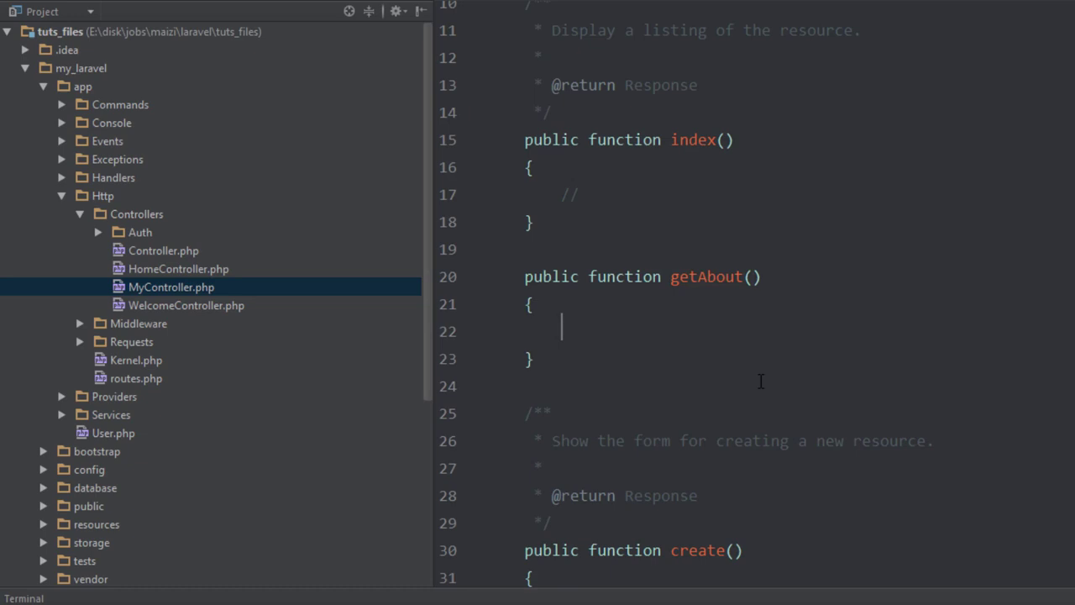
pyautogui.write('return ')
pyautogui.write("'ab")
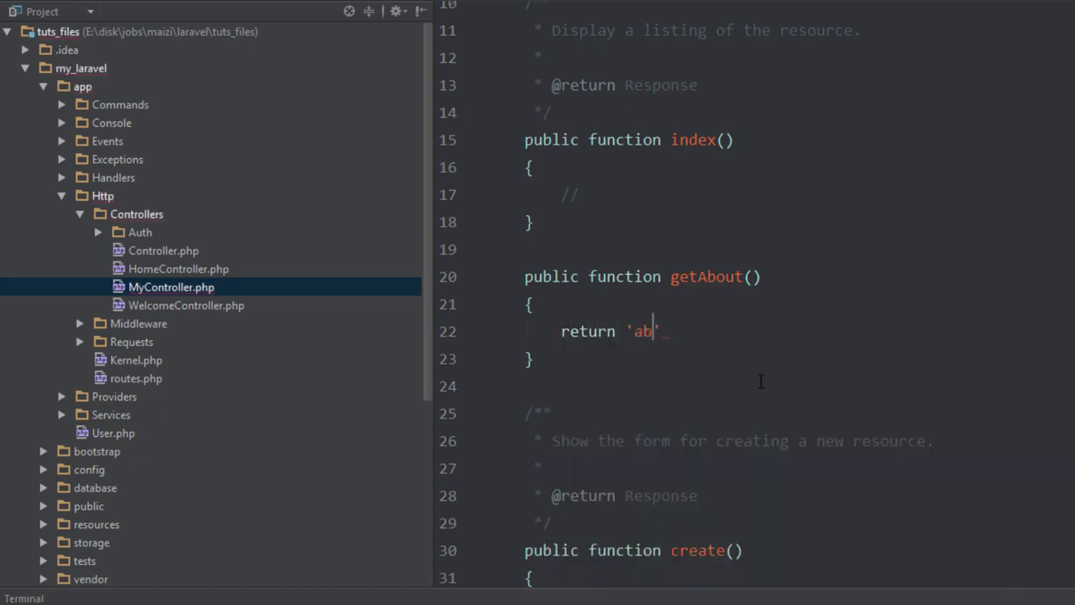
pyautogui.write('out')
pyautogui.hotkey('ctrl', 'shift', 'Left')
pyautogui.hotkey('ctrl', 'shift', 'u')
pyautogui.press('Right')
pyautogui.press('Right')
pyautogui.write(';')
pyautogui.hotkey('alt', 'Tab')
# Reload localhost/about to confirm ABOUT appears, then move to the lesson's mind map.
pyautogui.press('F5')
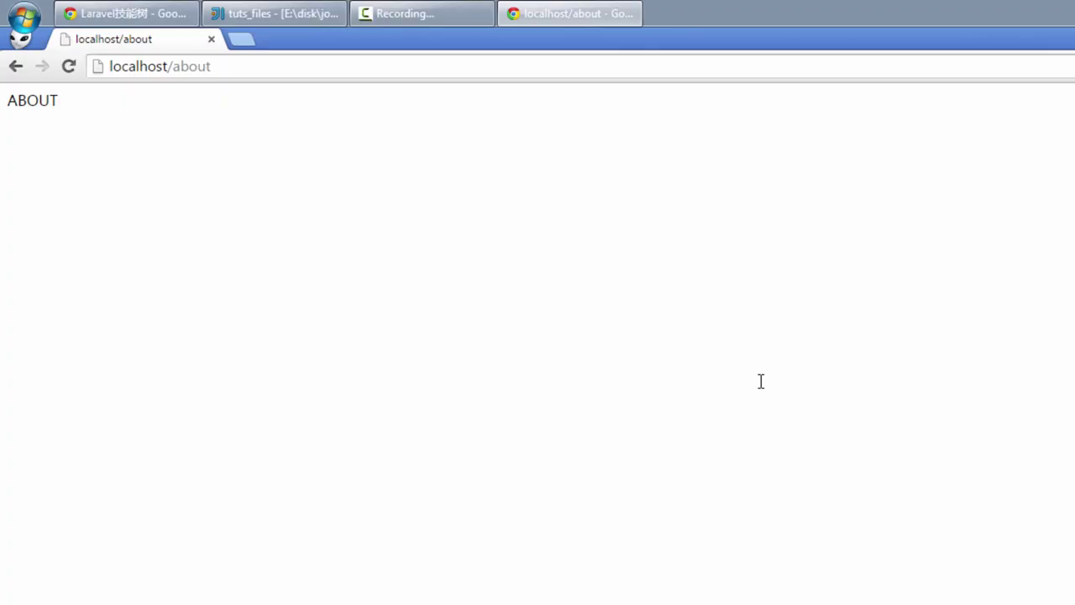
pyautogui.hotkey('alt', 'Tab')
pyautogui.hotkey('alt', 'Tab')
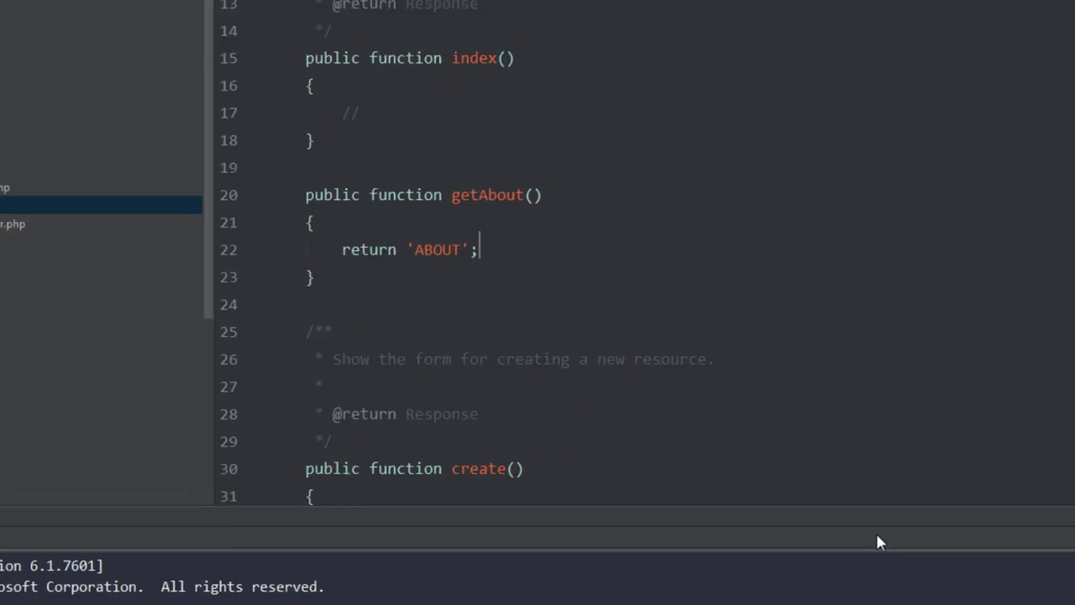
# Add Route::resource('user', 'UserController'); to routes.php and save it.
pyautogui.press('Return')
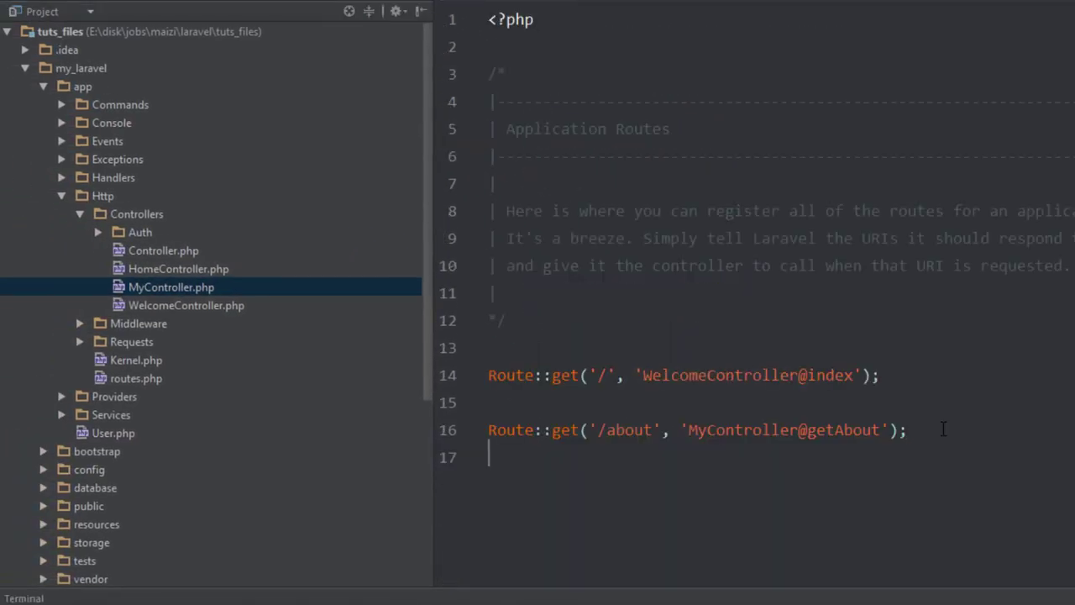
pyautogui.press('Return')
pyautogui.write('Rou')
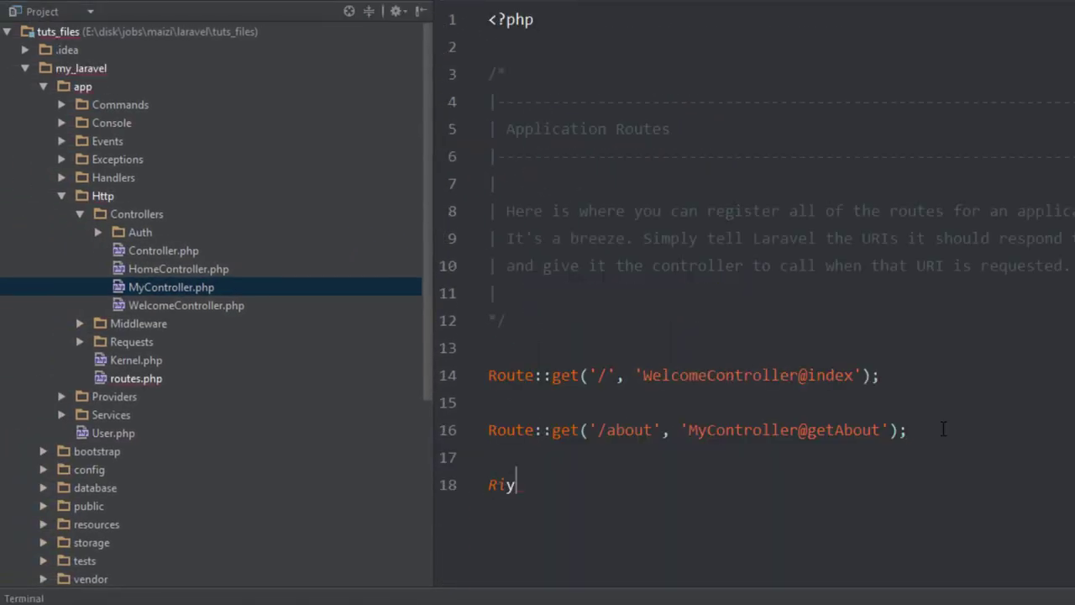
pyautogui.press('BackSpace')
pyautogui.press('BackSpace')
pyautogui.press('BackSpace')
pyautogui.write('Route')
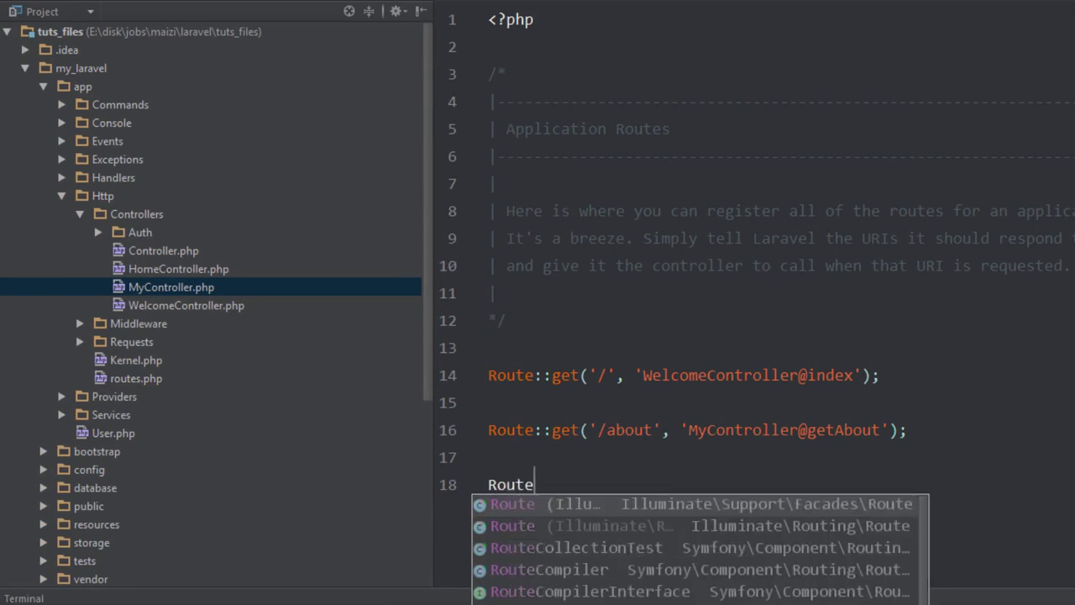
pyautogui.write('::resource')
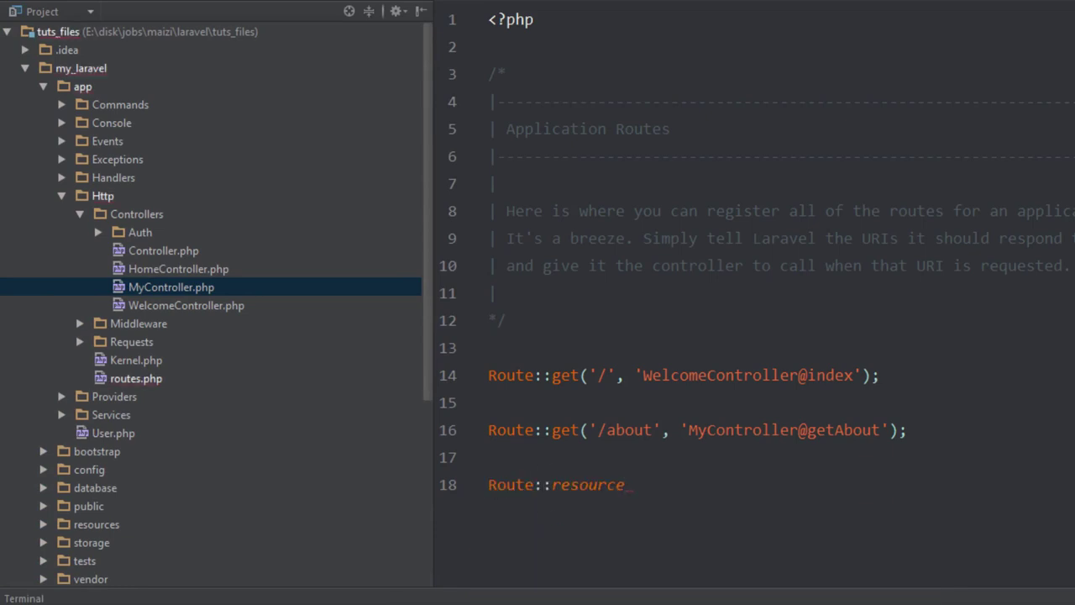
pyautogui.write('(')
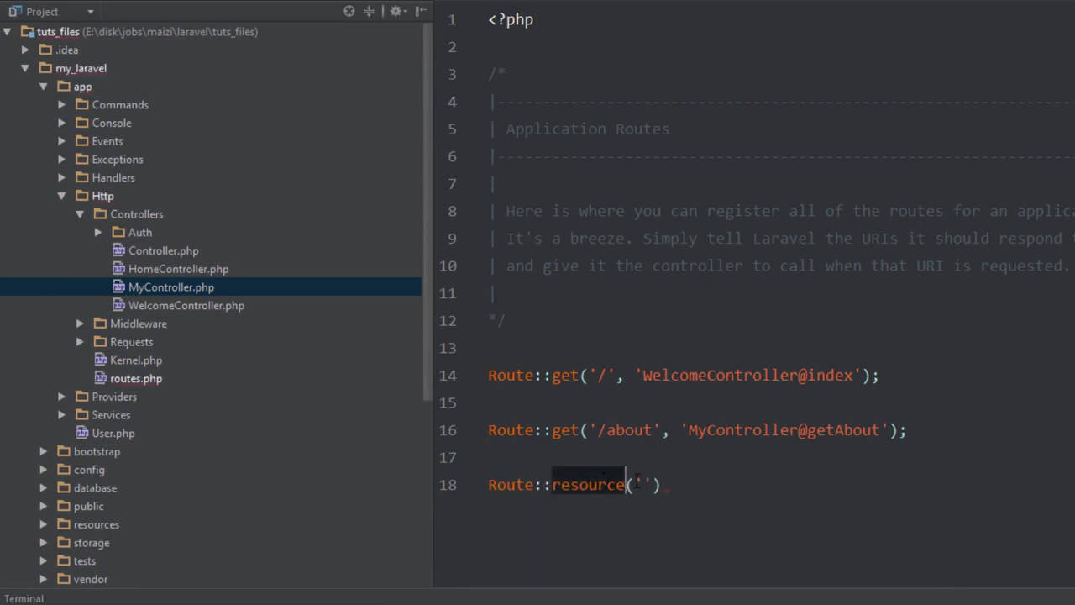
pyautogui.write("'use")
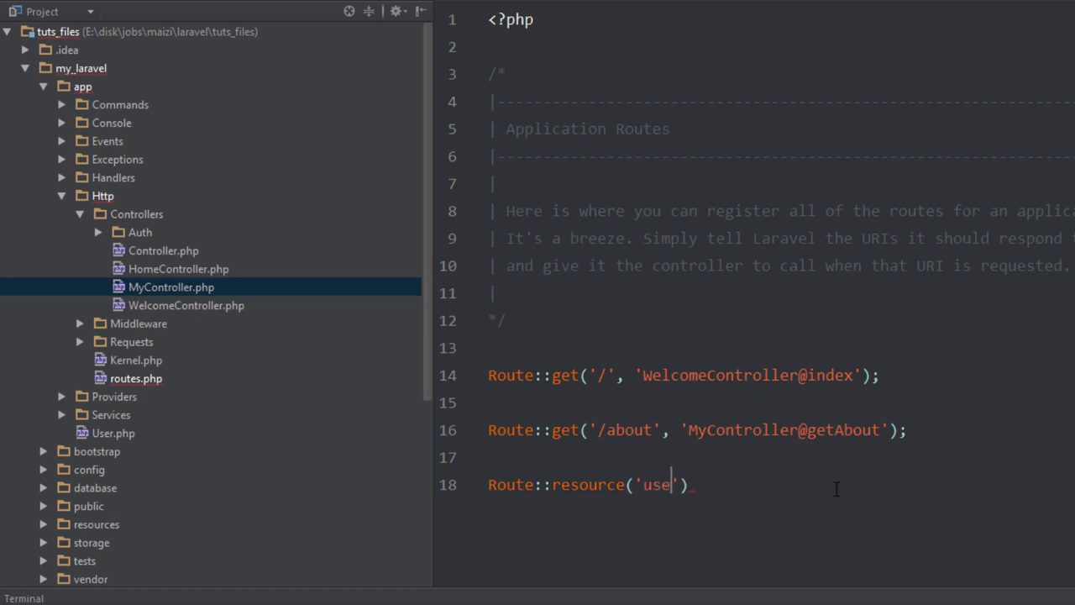
pyautogui.write("r'")
pyautogui.write(", '")
pyautogui.write('User')
pyautogui.write('Cont')
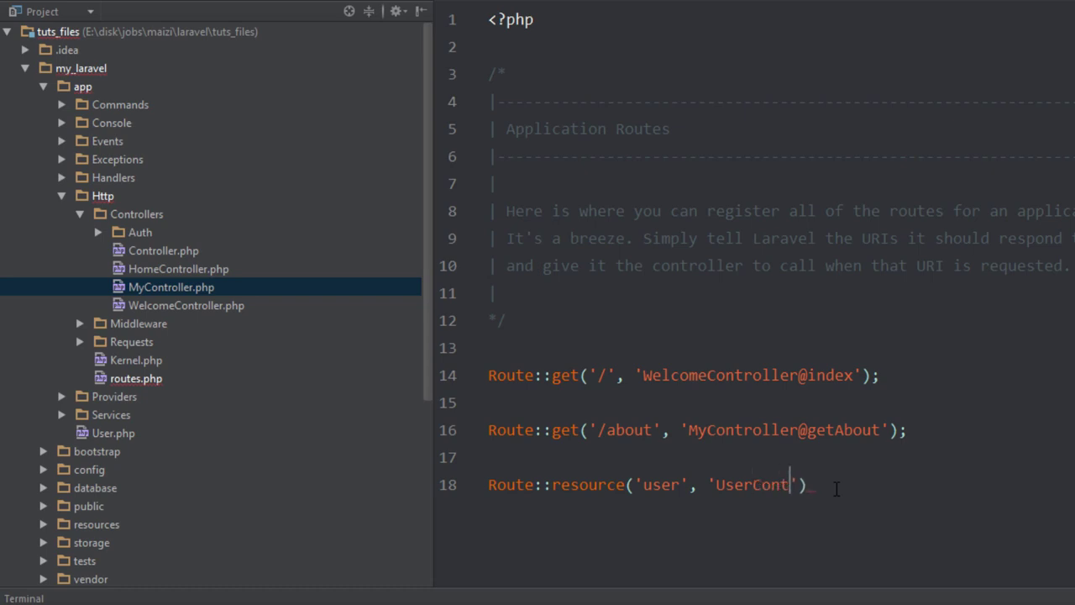
pyautogui.write('roller')
pyautogui.press('End')
pyautogui.write(';')
pyautogui.hotkey('ctrl', 's')
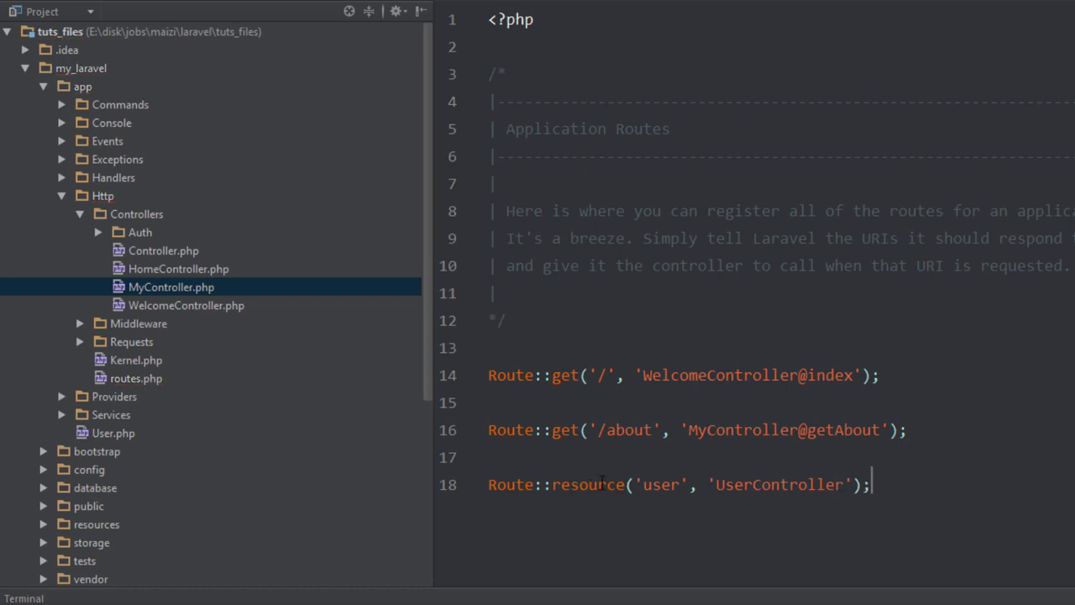
# Delete the old /about Route::get definition from routes.php.
pyautogui.moveTo(643, 485); pyautogui.dragTo(681, 488)
pyautogui.click(814, 486)
pyautogui.press('End')
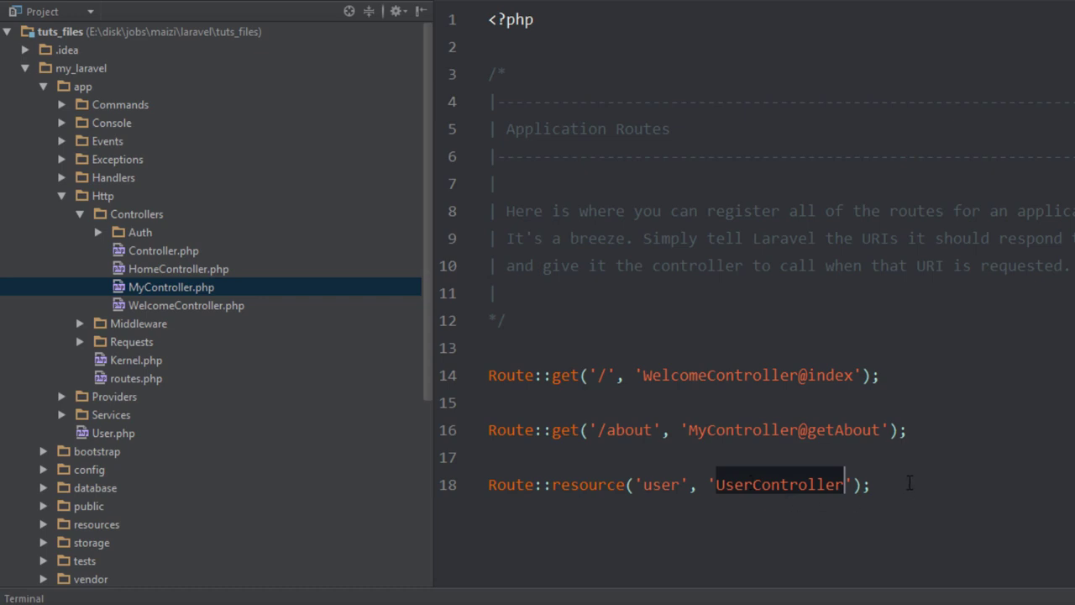
pyautogui.press('Up')
pyautogui.press('Up')
pyautogui.hotkey('shift', 'Up')
pyautogui.press('BackSpace')
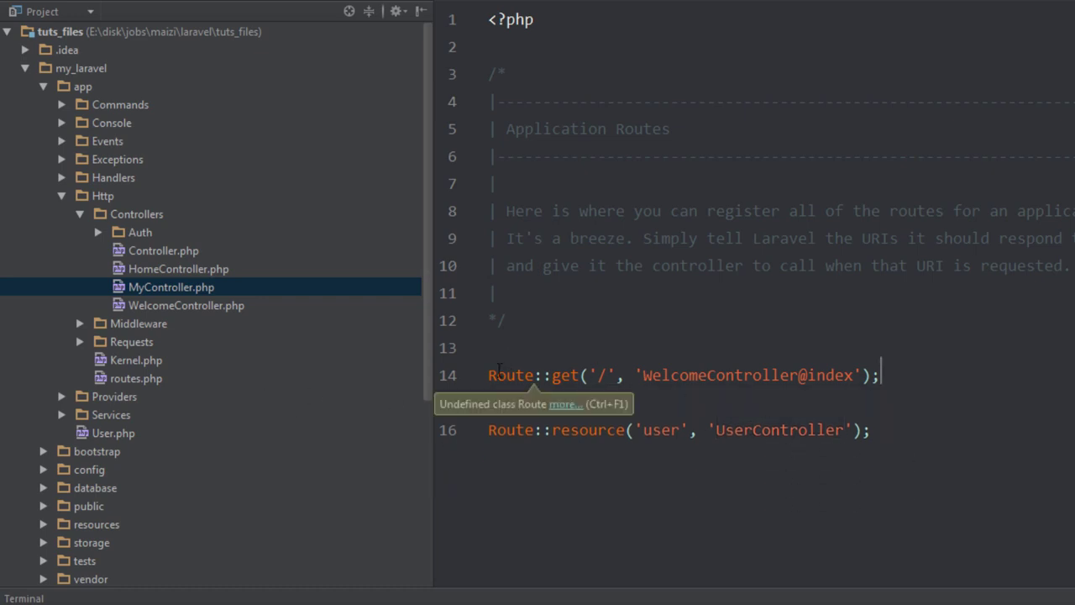
pyautogui.click(498, 374)
pyautogui.click(895, 432)
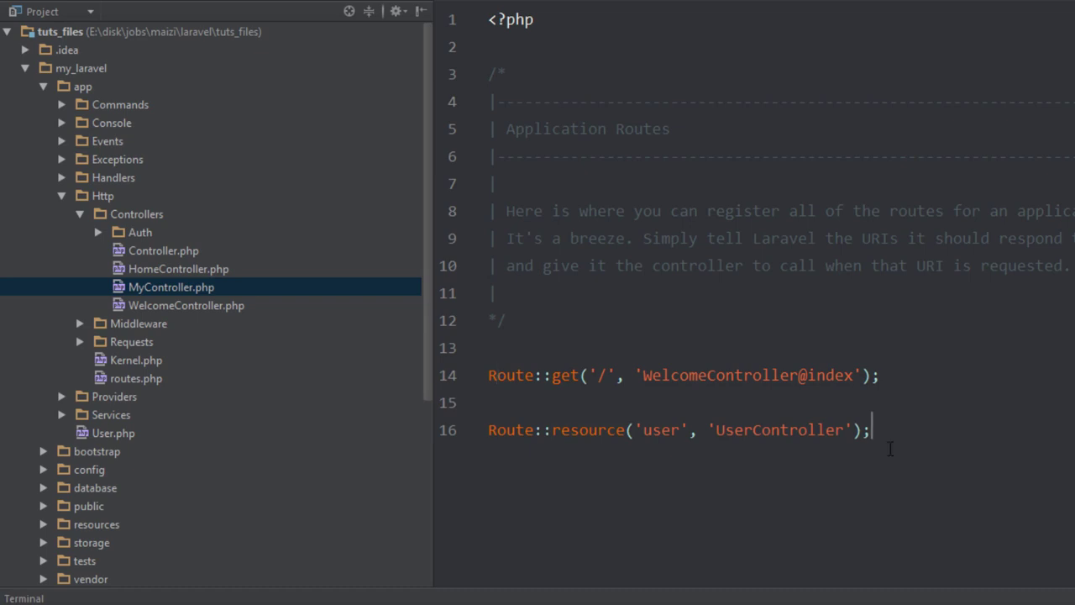
# Bring up PhpStorm's built-in terminal, ready for php artisan make:controller UserController.
pyautogui.hotkey('alt', 'F12')
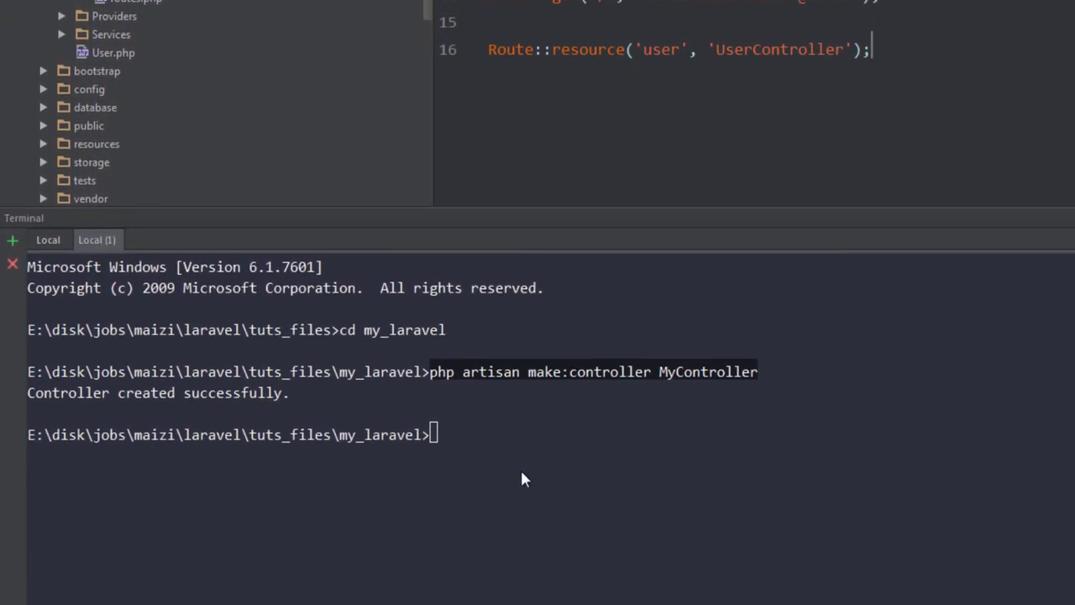
pyautogui.click(518, 476)
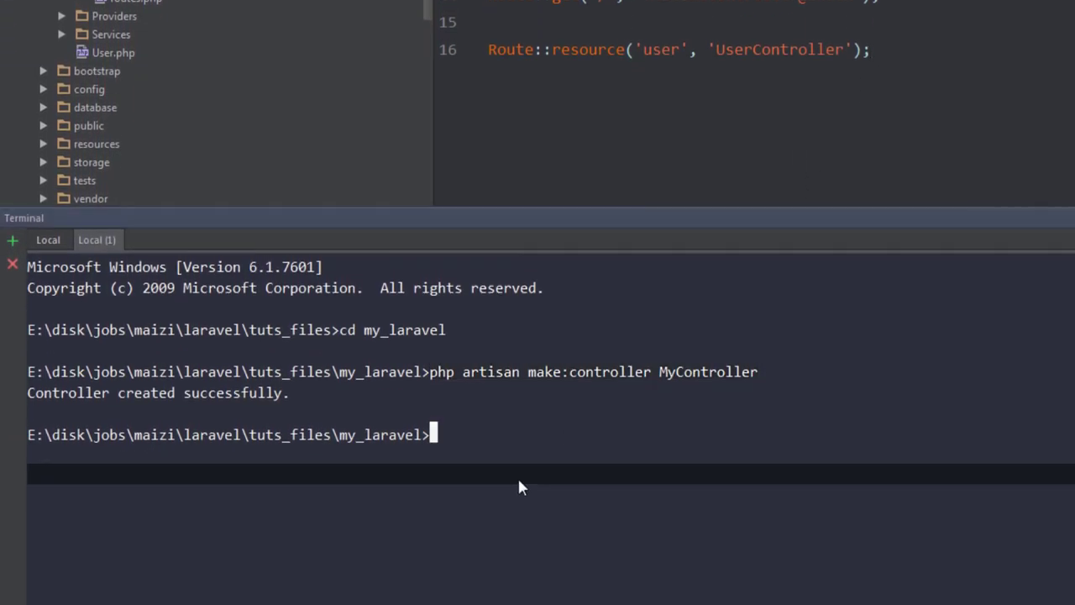
pyautogui.write('php ')
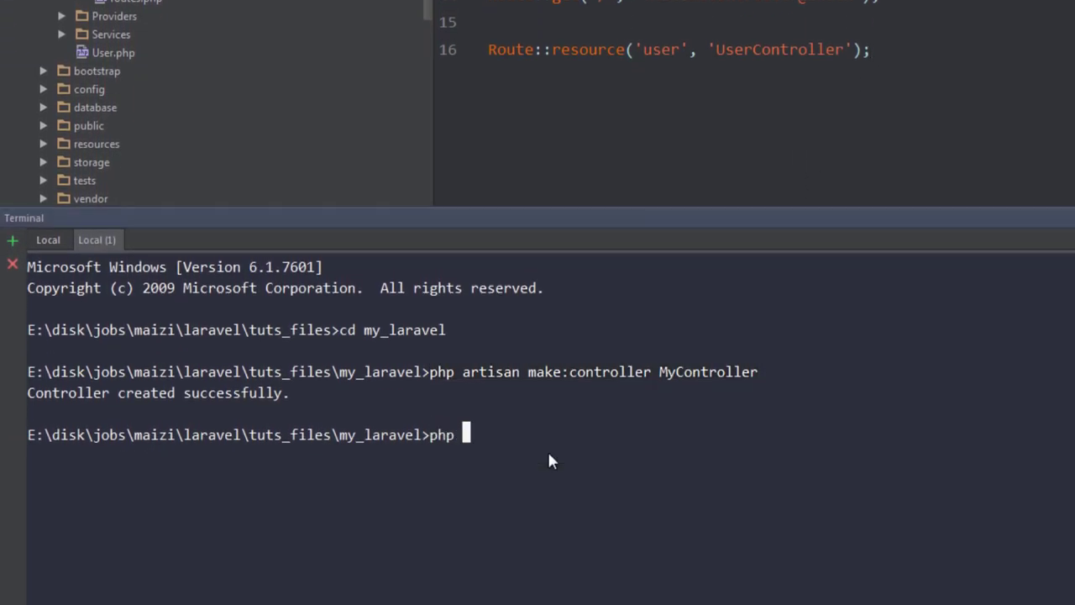
pyautogui.write('artisan make:')
pyautogui.write('controller ')
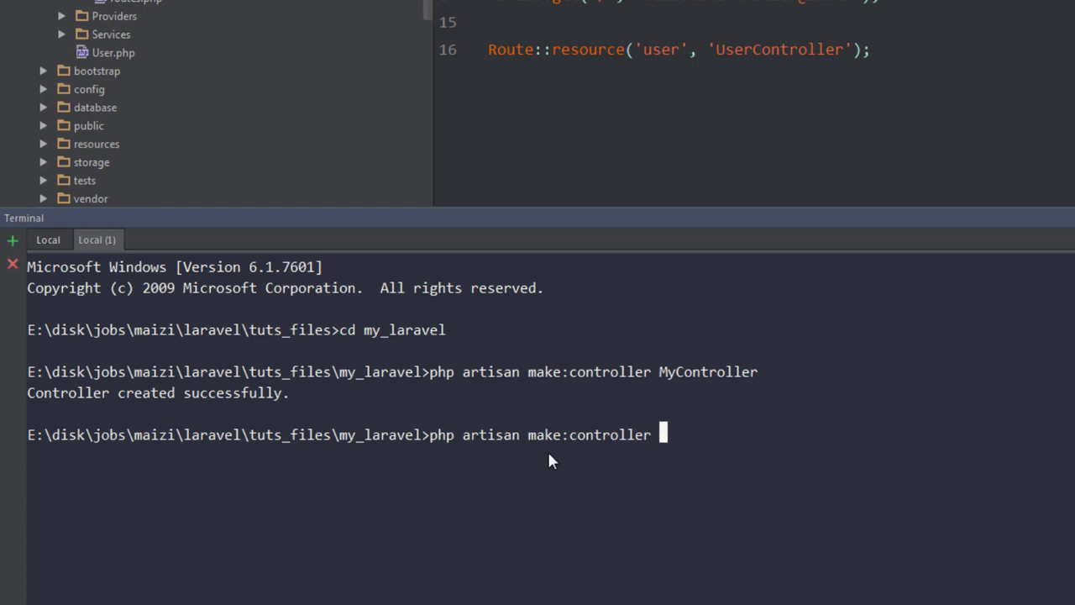
pyautogui.write('User')
pyautogui.write('Contr')
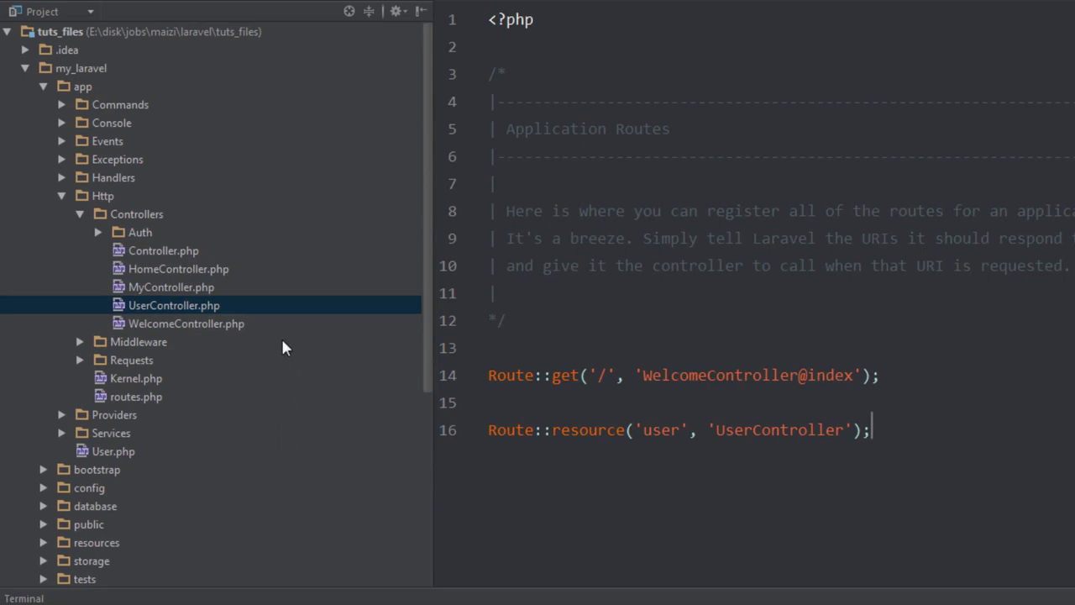
# Open the new UserController.php and delete the placeholder comment inside index().
pyautogui.click(276, 305)
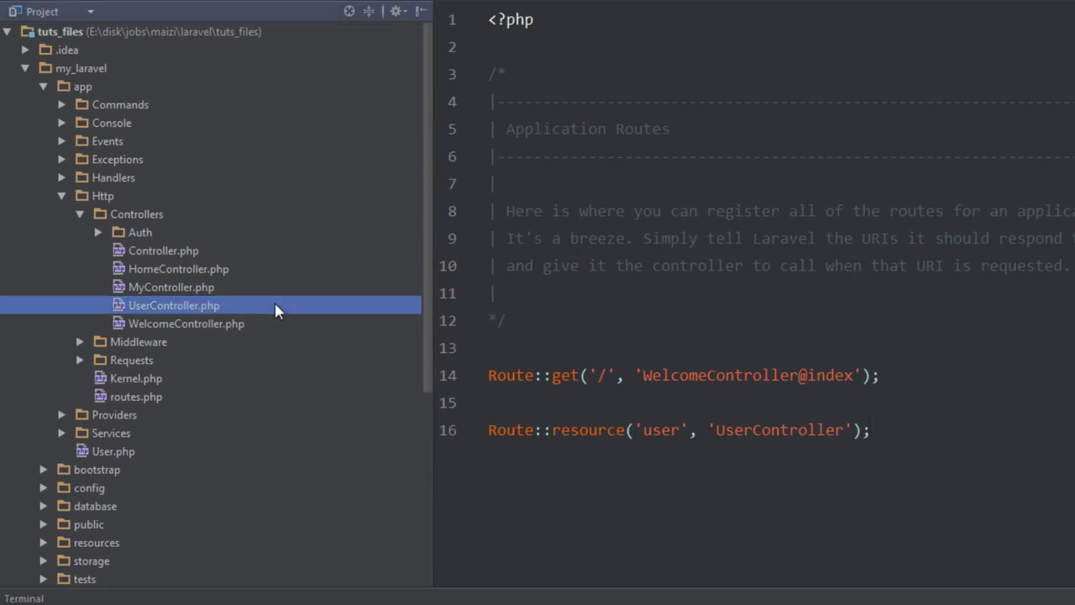
pyautogui.doubleClick(211, 309)
pyautogui.scroll(-1, 655, 416)
pyautogui.scroll(1, 688, 406)
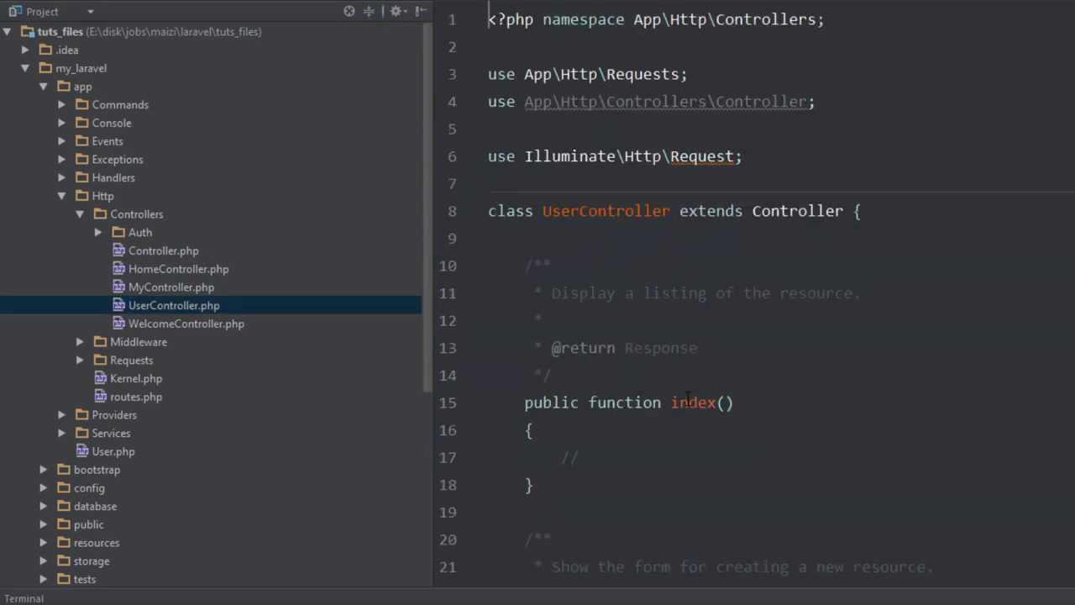
pyautogui.scroll(-1, 688, 406)
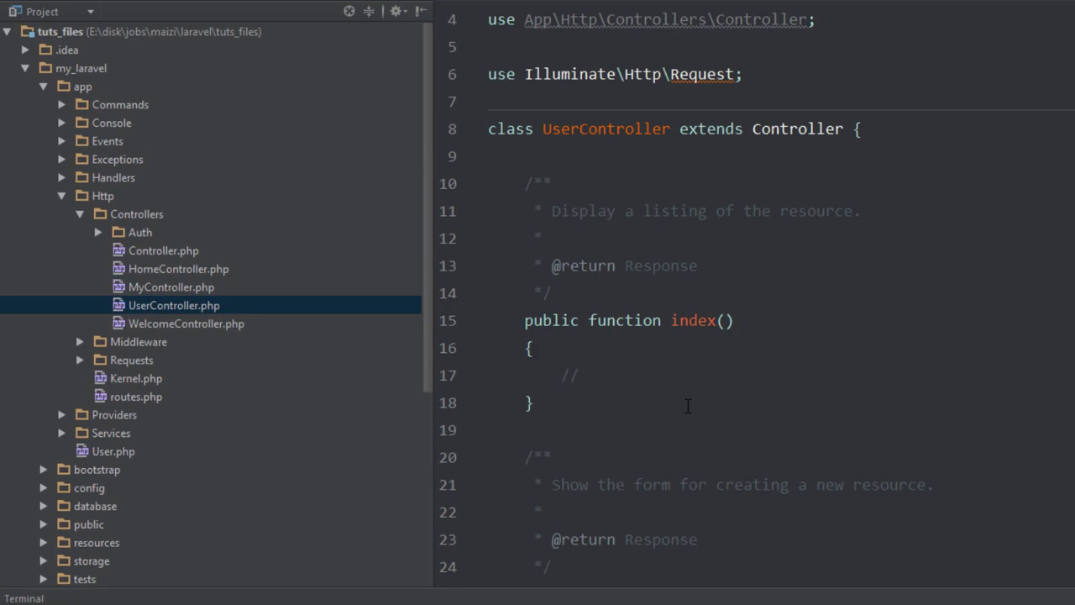
pyautogui.moveTo(579, 375); pyautogui.dragTo(561, 370)
pyautogui.scroll(-9, 698, 371)
pyautogui.scroll(5, 713, 378)
pyautogui.scroll(5, 714, 377)
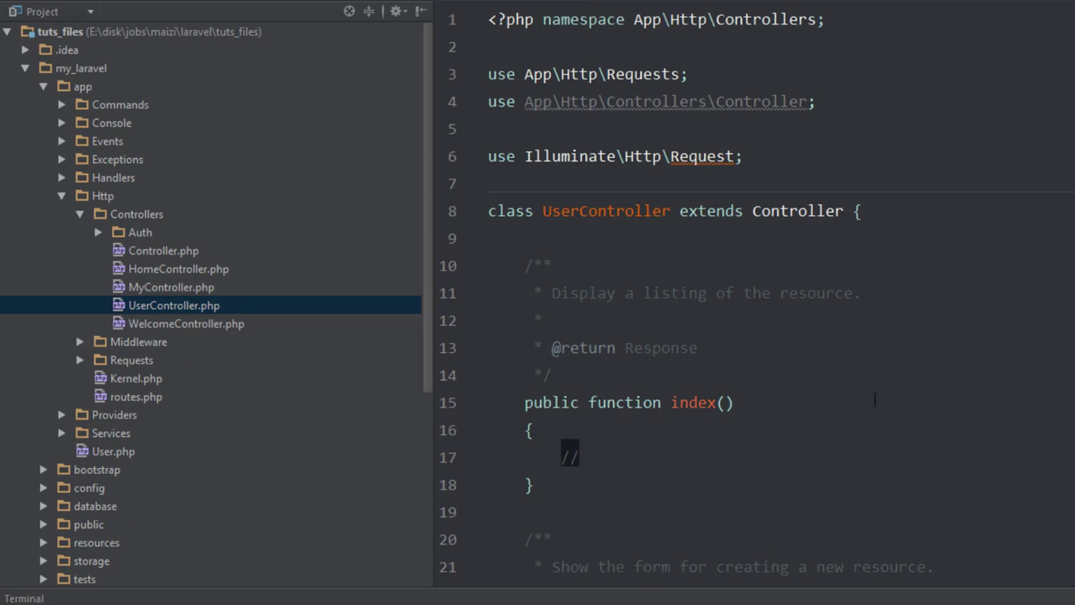
pyautogui.press('BackSpace')
pyautogui.write('re')
pyautogui.write('turn ')
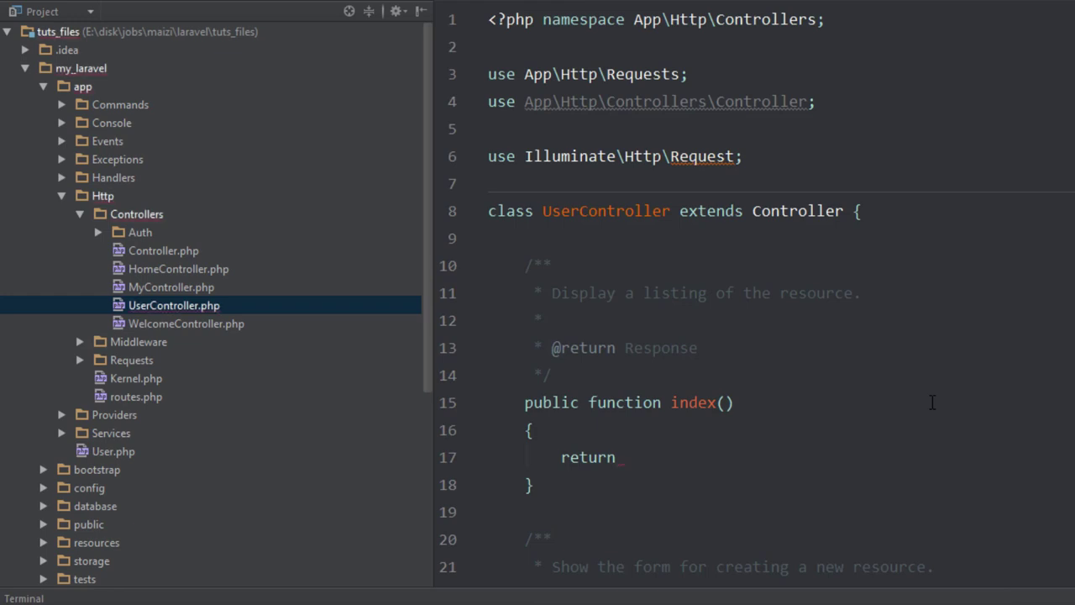
pyautogui.write('__FUNCTION__;')
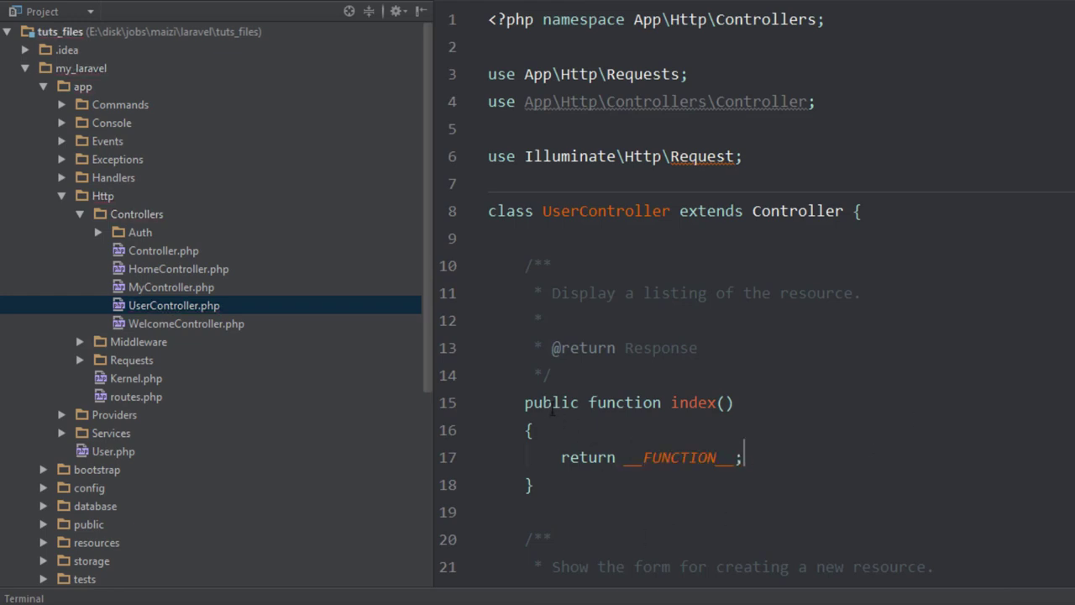
# Copy index's return __FUNCTION__; line and paste it into create and store.
pyautogui.press('Home')
pyautogui.hotkey('shift', 'Down')
pyautogui.hotkey('ctrl', 'c')
pyautogui.click(822, 469)
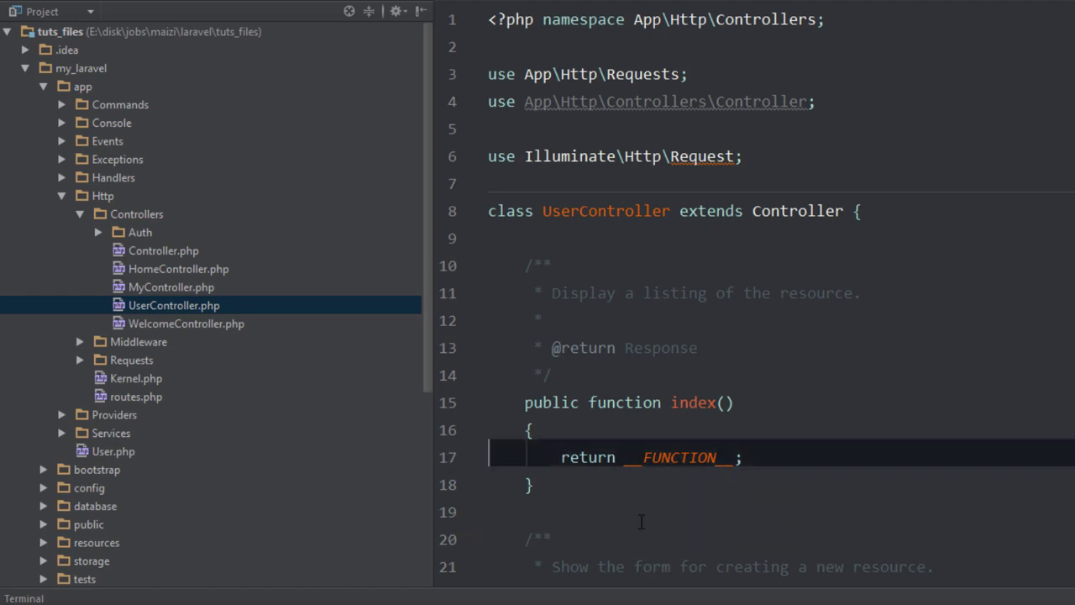
pyautogui.scroll(-3, 655, 504)
pyautogui.click(582, 457)
pyautogui.press('Return')
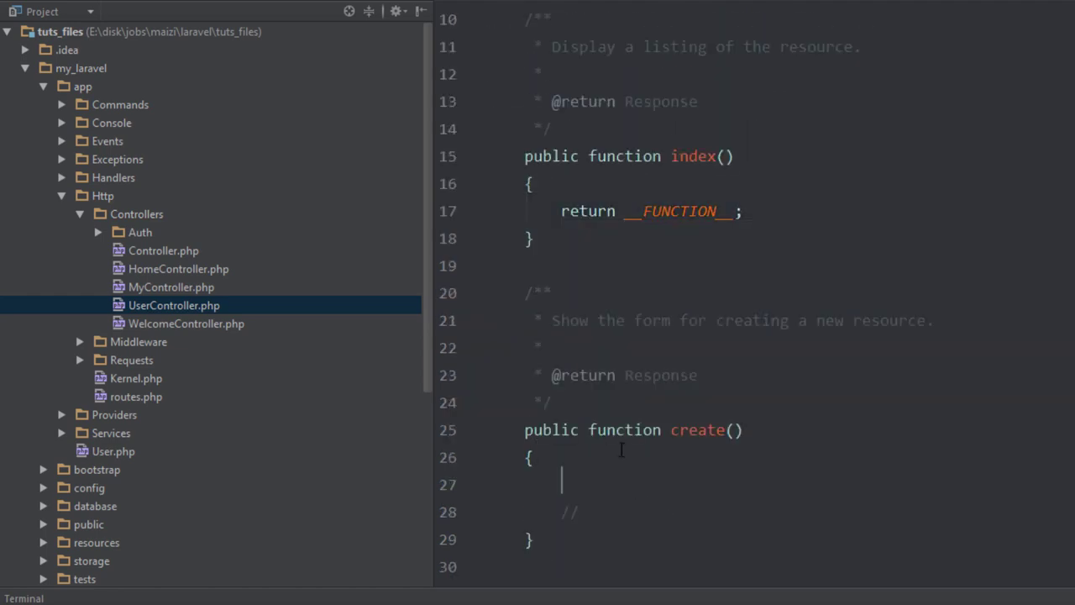
pyautogui.hotkey('ctrl', 'v')
pyautogui.scroll(-2, 582, 454)
pyautogui.scroll(-2, 582, 454)
pyautogui.click(582, 454)
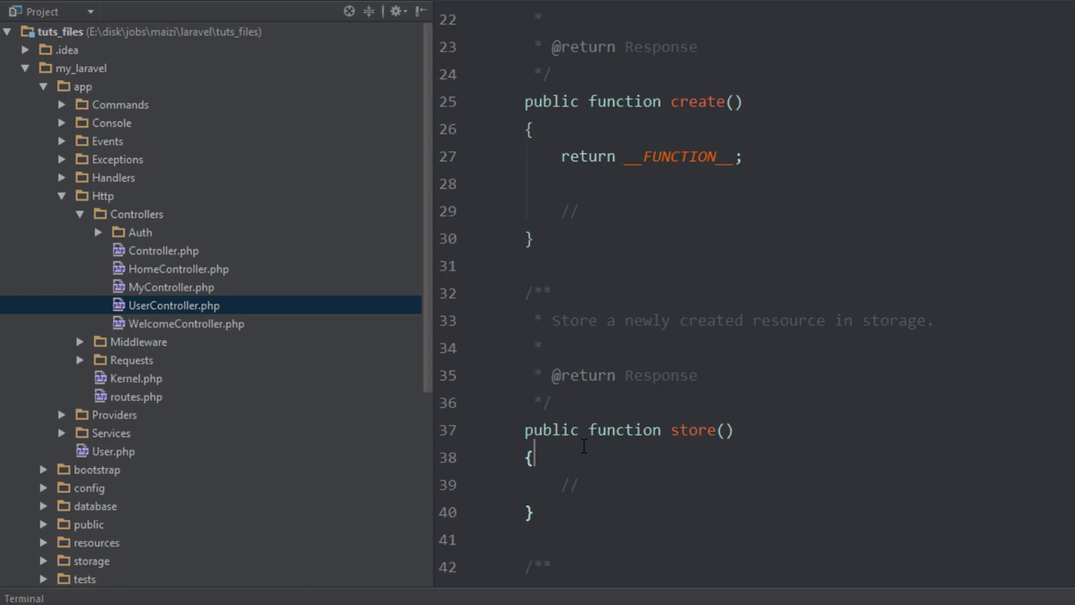
pyautogui.press('Return')
pyautogui.hotkey('ctrl', 'v')
pyautogui.scroll(-3, 588, 453)
pyautogui.scroll(-2, 588, 454)
# Paste the return __FUNCTION__; line into show, edit, update and destroy.
pyautogui.click(596, 398)
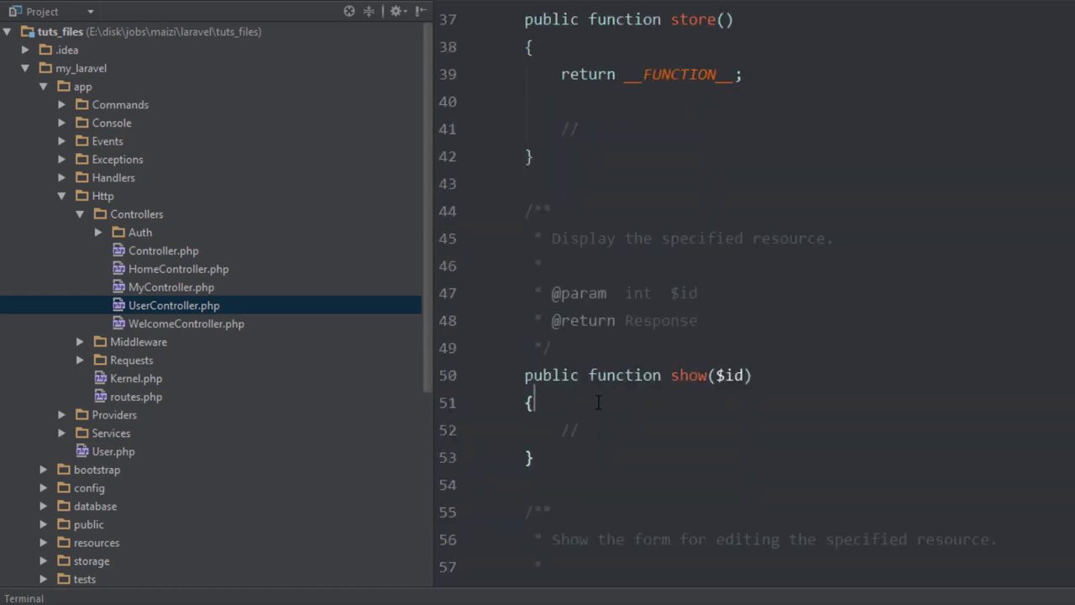
pyautogui.press('Return')
pyautogui.hotkey('ctrl', 'v')
pyautogui.scroll(-1, 596, 417)
pyautogui.scroll(-2, 596, 417)
pyautogui.click(613, 497)
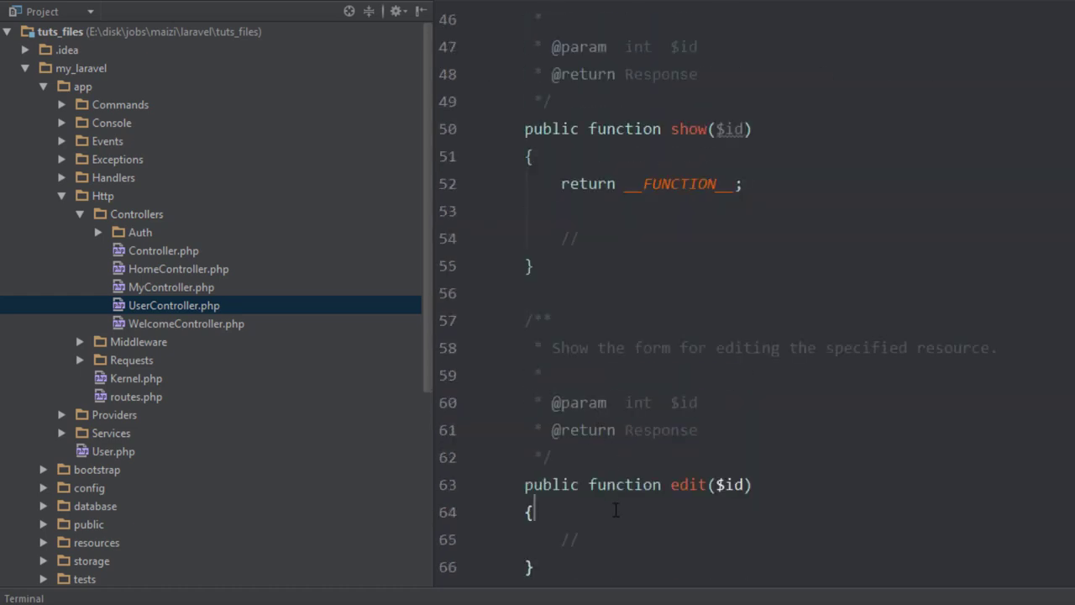
pyautogui.press('Return')
pyautogui.hotkey('ctrl', 'v')
pyautogui.scroll(-3, 616, 510)
pyautogui.click(610, 497)
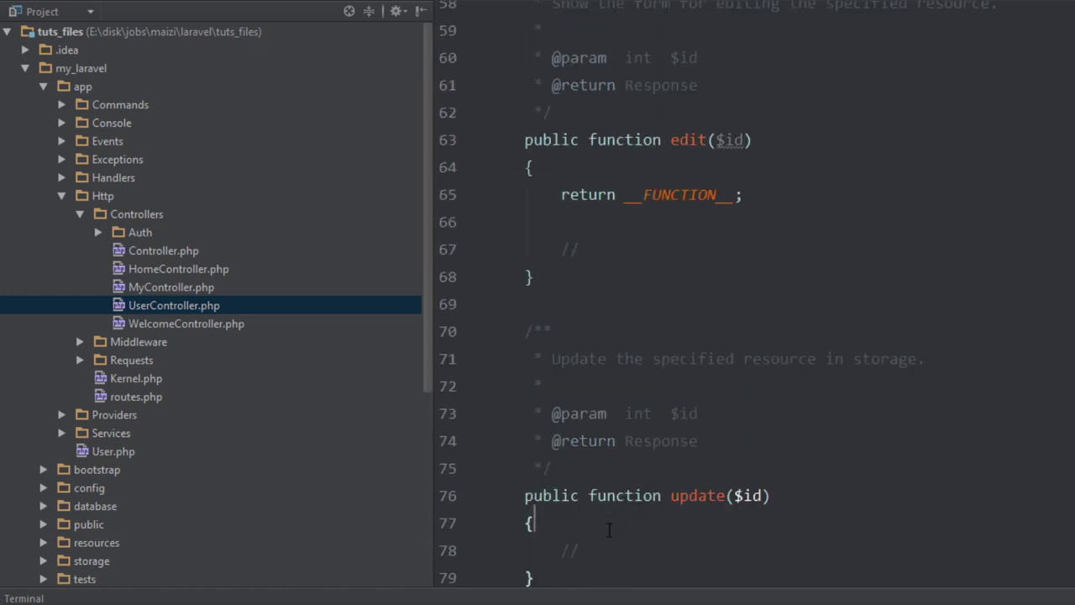
pyautogui.press('Return')
pyautogui.hotkey('ctrl', 'v')
pyautogui.scroll(-3, 610, 531)
pyautogui.scroll(-1, 613, 521)
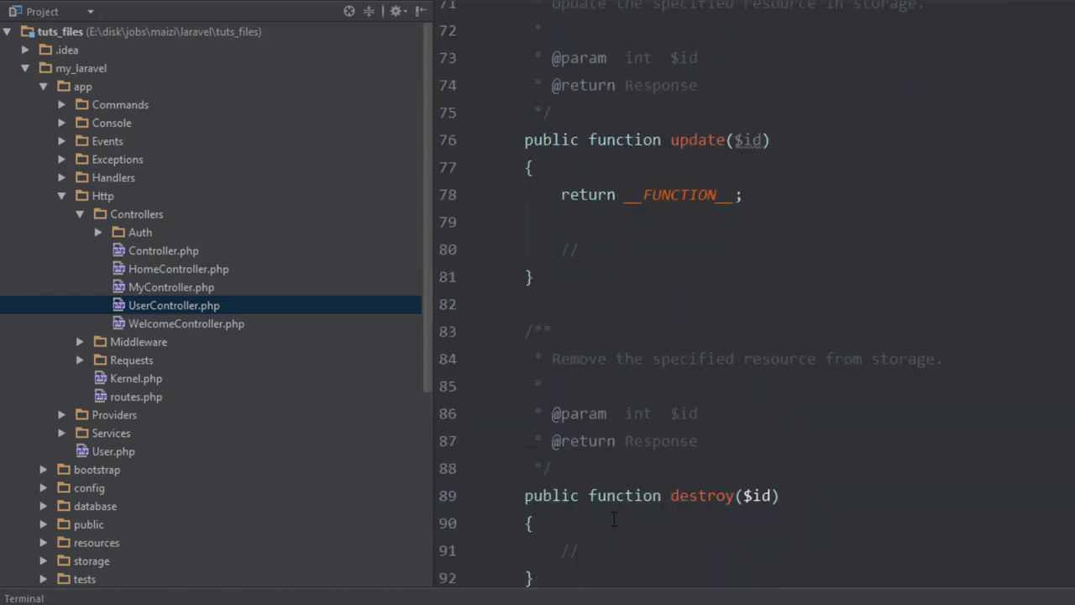
pyautogui.click(621, 516)
pyautogui.press('Return')
pyautogui.hotkey('ctrl', 'v')
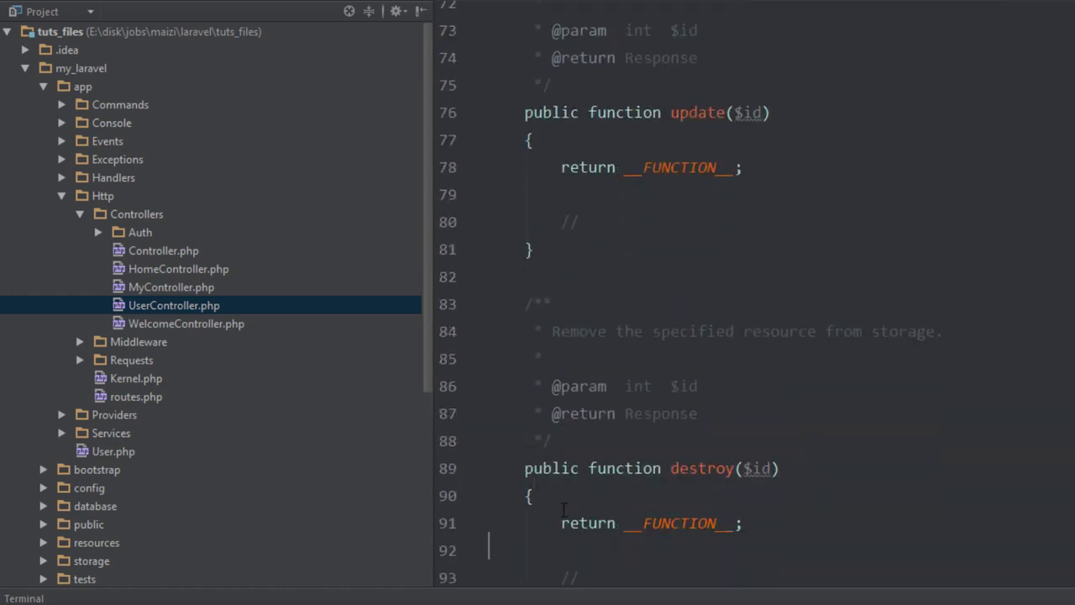
pyautogui.scroll(-3, 571, 479)
# Load localhost/user in Chrome and confirm the page shows index.
pyautogui.hotkey('alt', 'Tab')
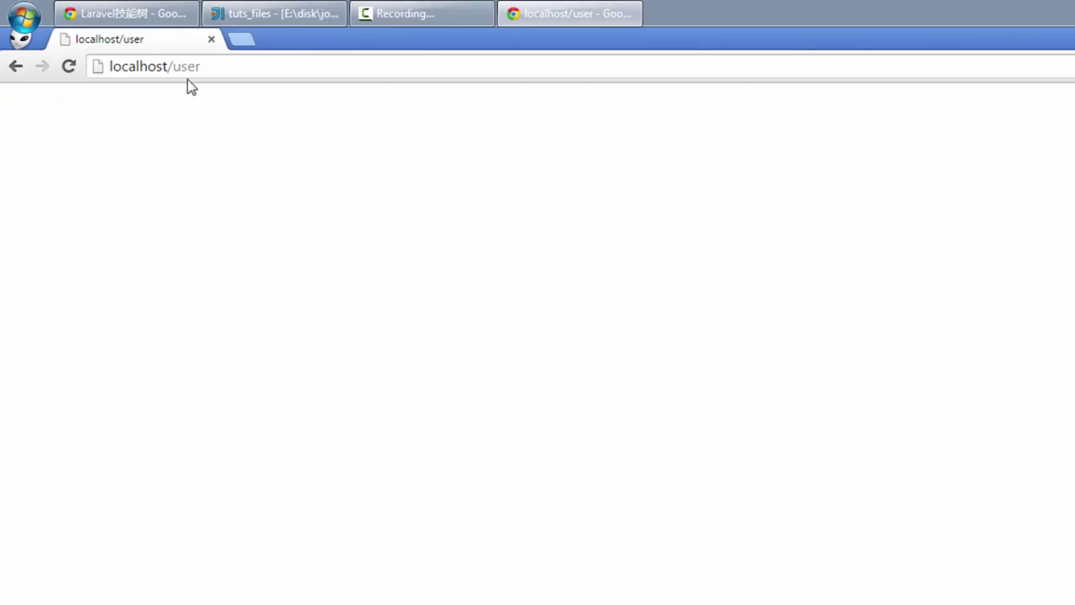
pyautogui.doubleClick(176, 67)
pyautogui.write('user')
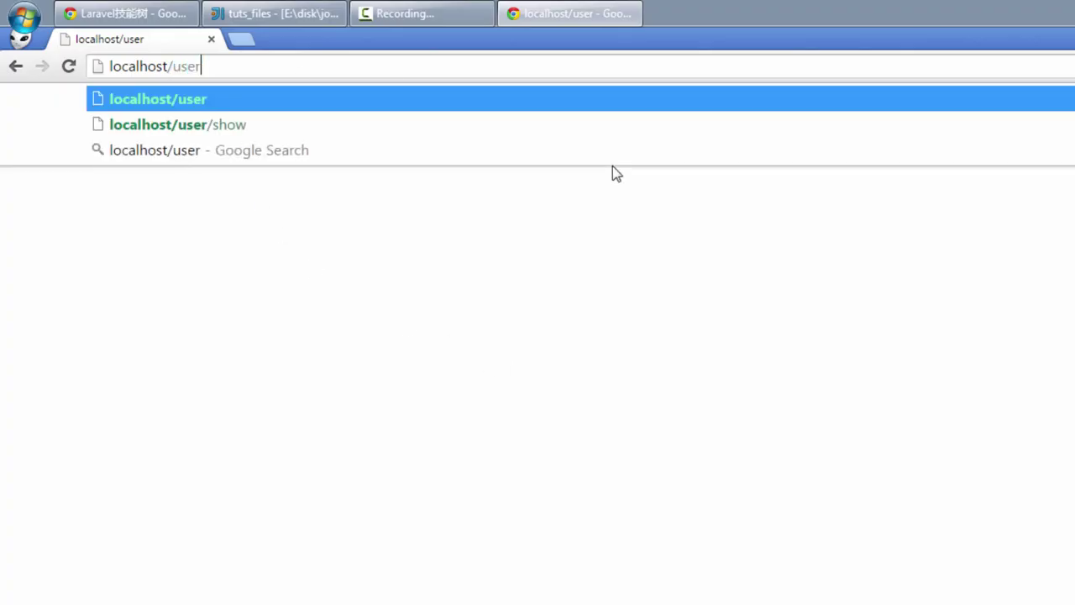
pyautogui.press('Return')
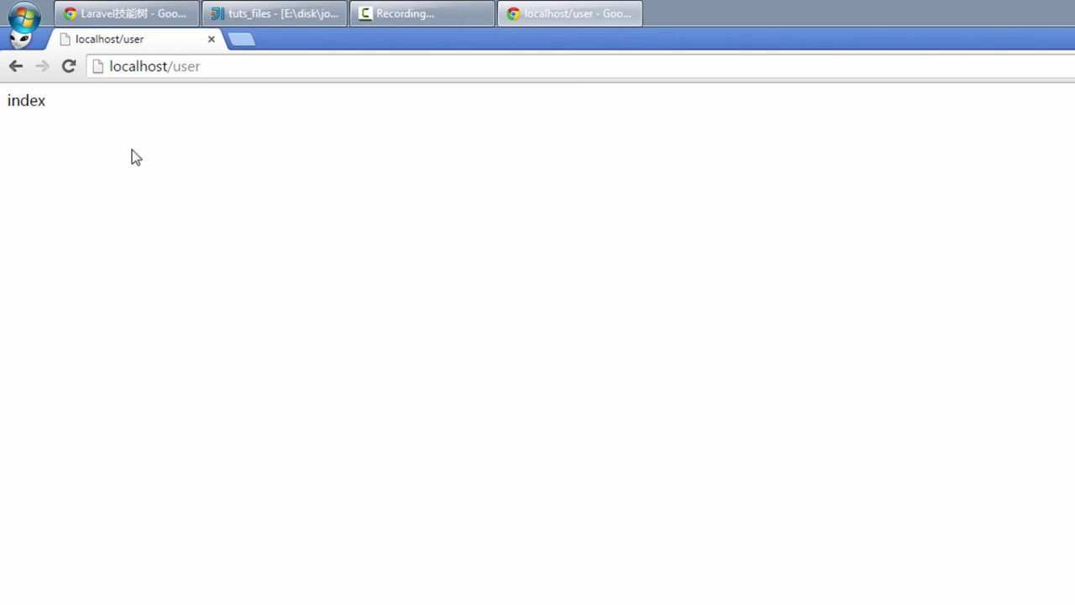
pyautogui.moveTo(175, 75); pyautogui.dragTo(252, 74)
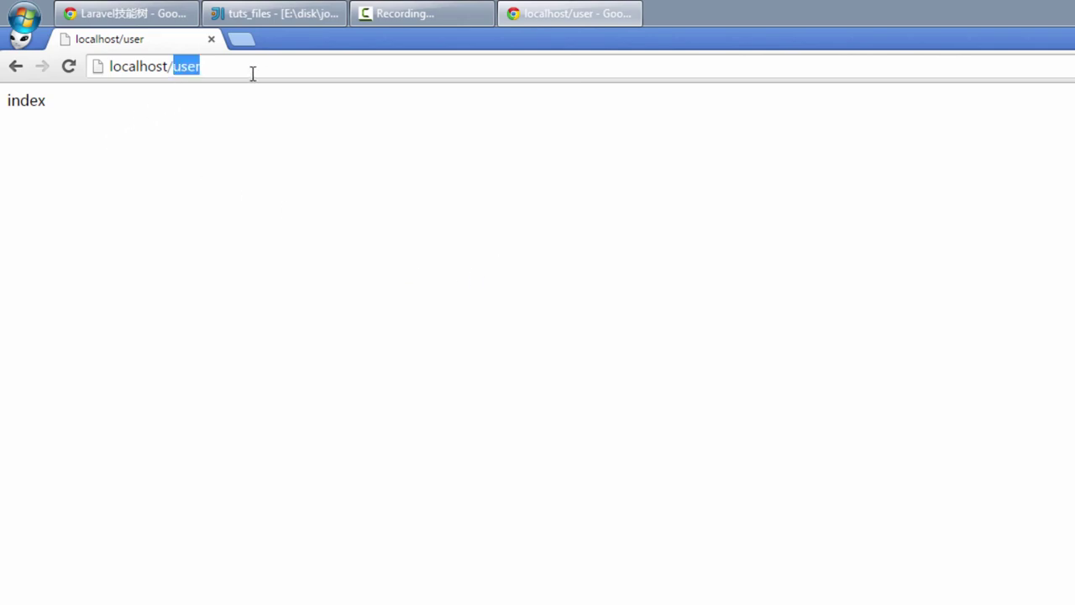
pyautogui.click(78, 104)
pyautogui.moveTo(7, 100); pyautogui.dragTo(58, 103)
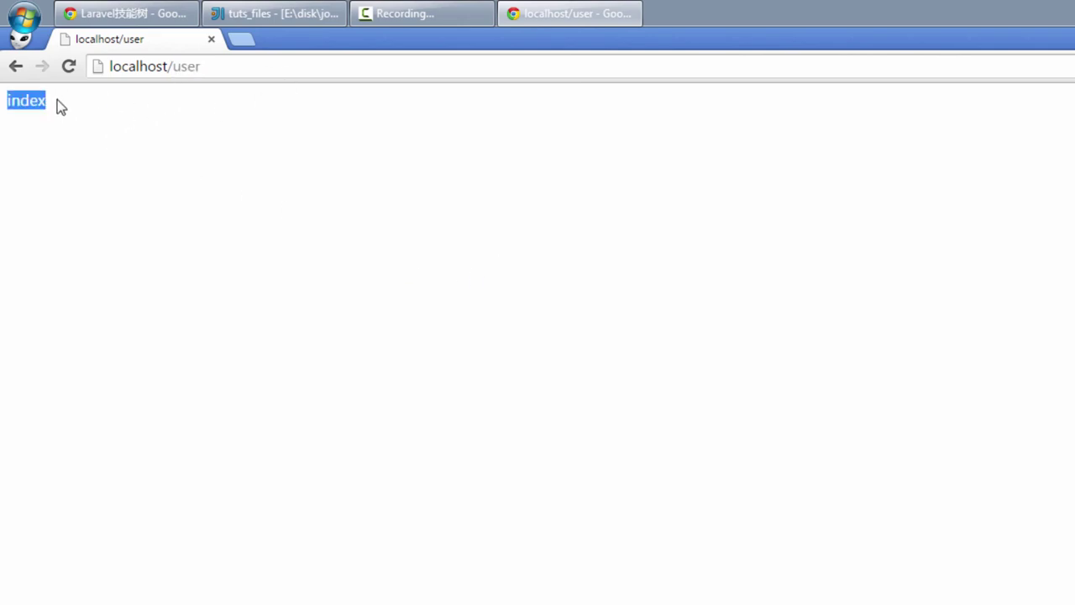
# Load localhost/user/create and confirm it shows create.
pyautogui.click(60, 106)
pyautogui.click(210, 67)
pyautogui.click(293, 75)
pyautogui.write('/')
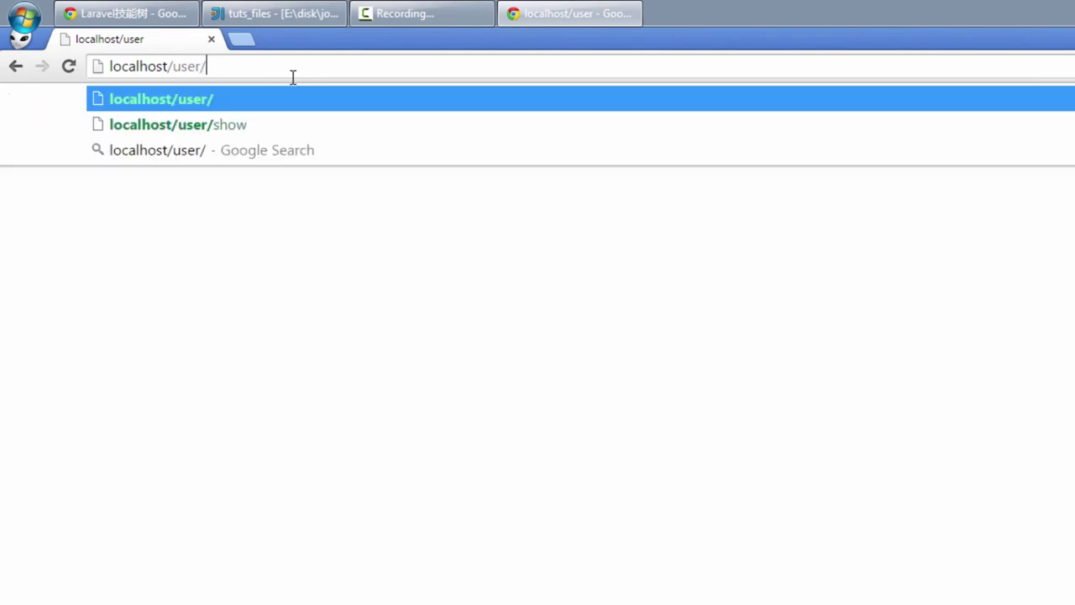
pyautogui.write('create')
pyautogui.press('Return')
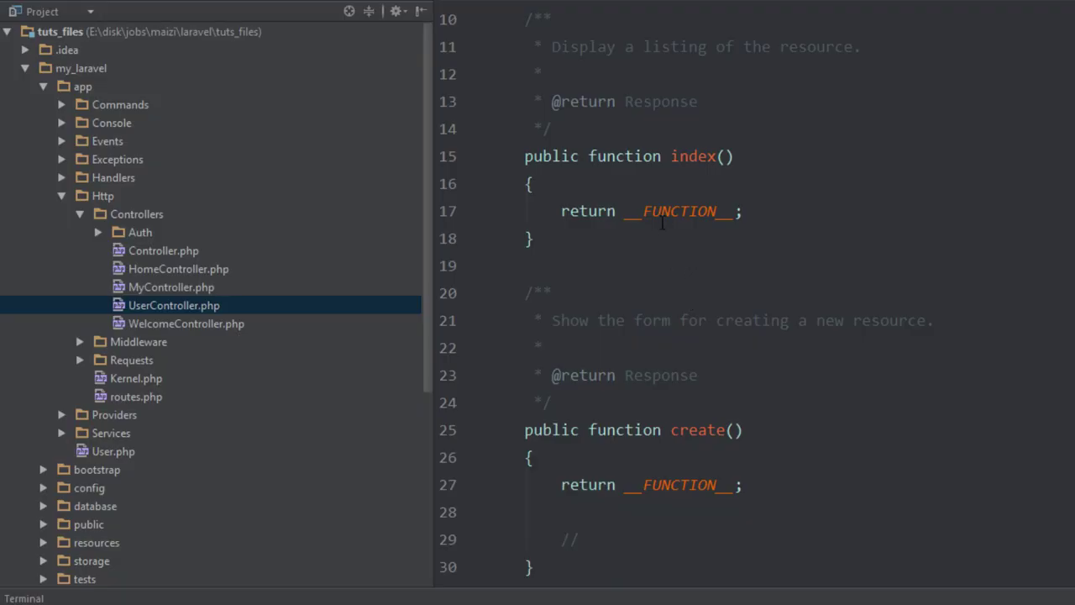
# Run php artisan route:list and review the user.* routes mapped to UserController.
pyautogui.doubleClick(663, 212)
pyautogui.click(790, 217)
pyautogui.hotkey('alt', 'Tab')
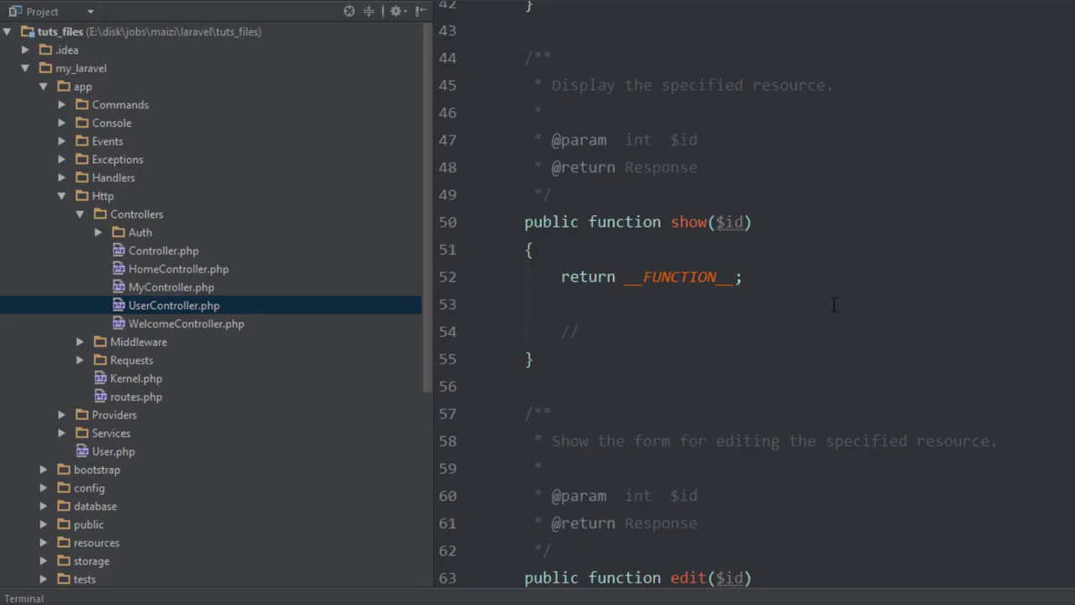
pyautogui.hotkey('alt', 'Tab')
pyautogui.hotkey('alt', 'Tab')
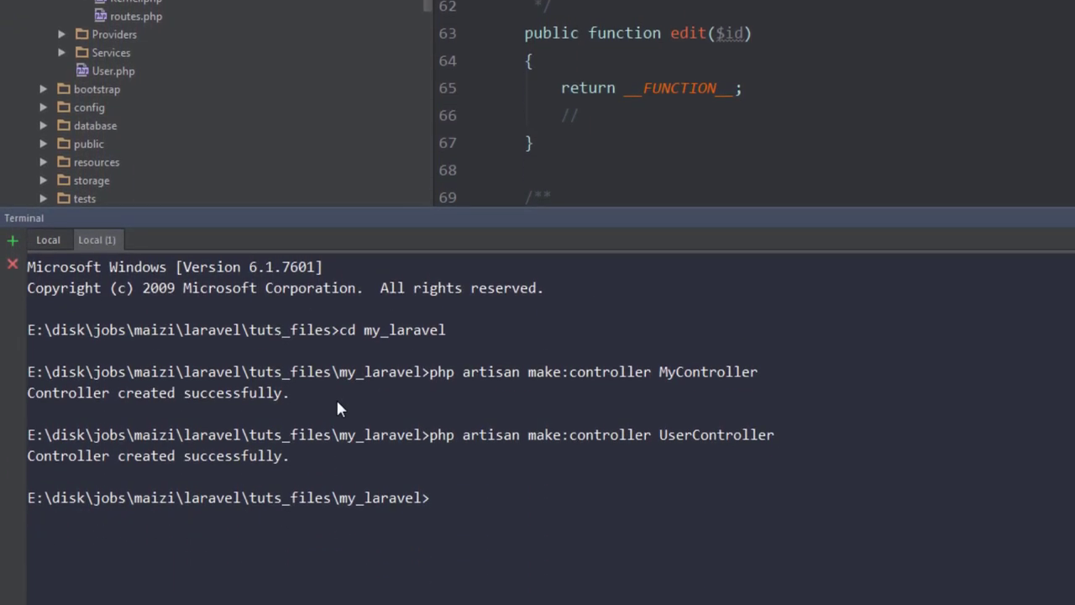
pyautogui.write('php')
pyautogui.write(' artisan')
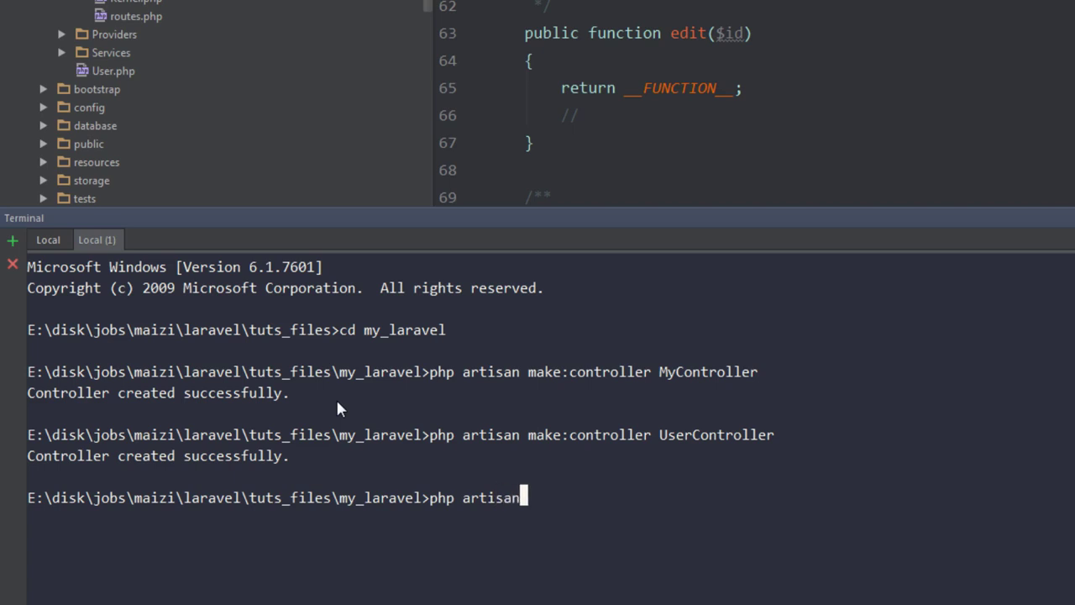
pyautogui.write(' route:l')
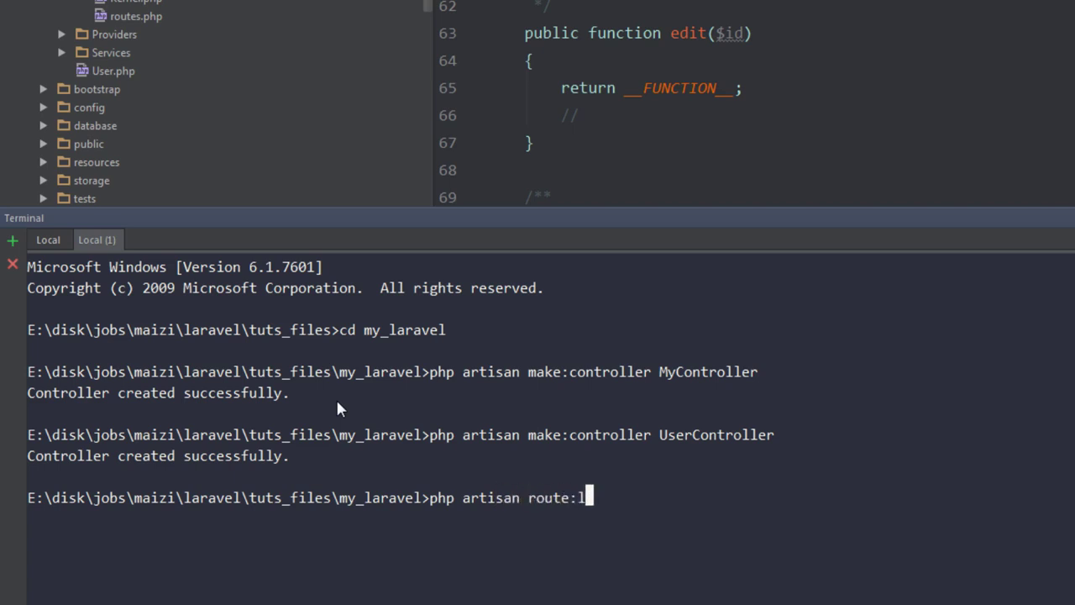
pyautogui.write('ist')
pyautogui.press('Return')
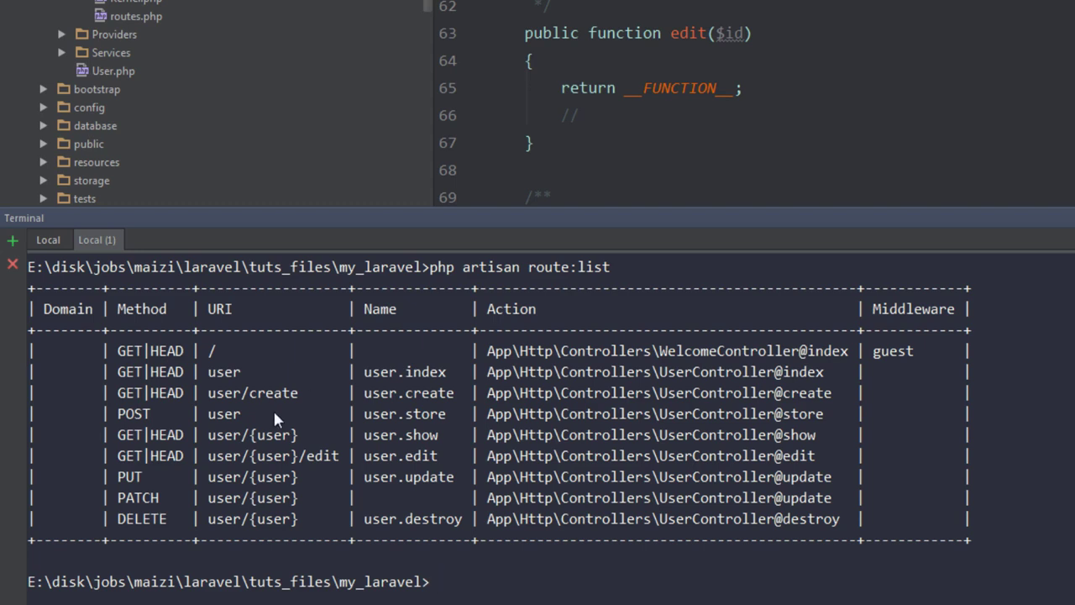
pyautogui.moveTo(206, 350); pyautogui.dragTo(937, 350)
pyautogui.click(233, 388)
pyautogui.hotkey('alt', 'Tab')
# Comment out the user resource route on line 16 and rerun php artisan route:list.
pyautogui.hotkey('ctrl', 'Tab')
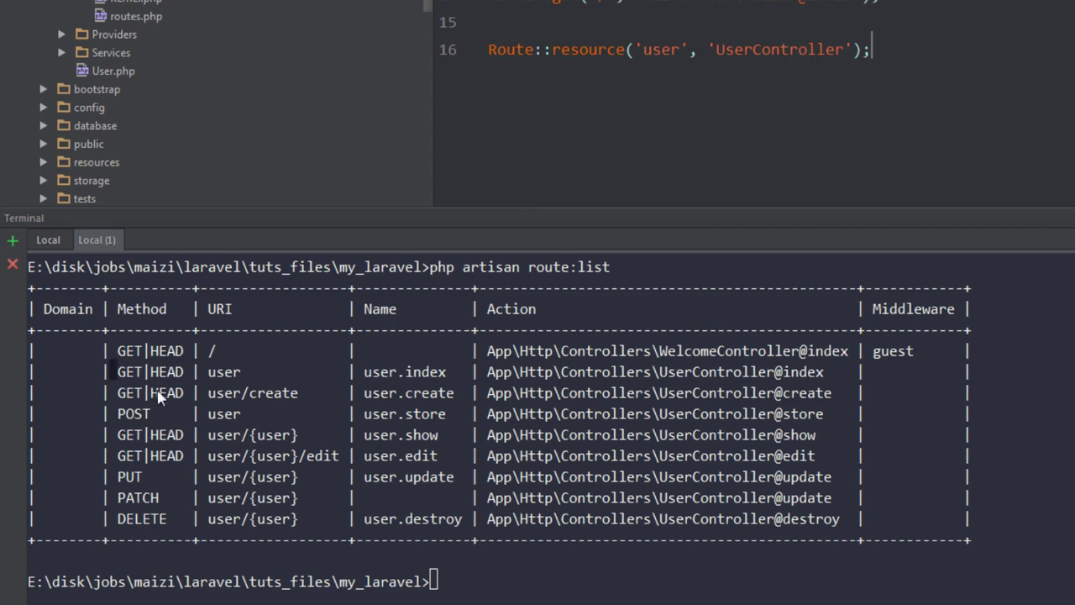
pyautogui.moveTo(111, 363); pyautogui.dragTo(970, 538)
pyautogui.click(981, 344)
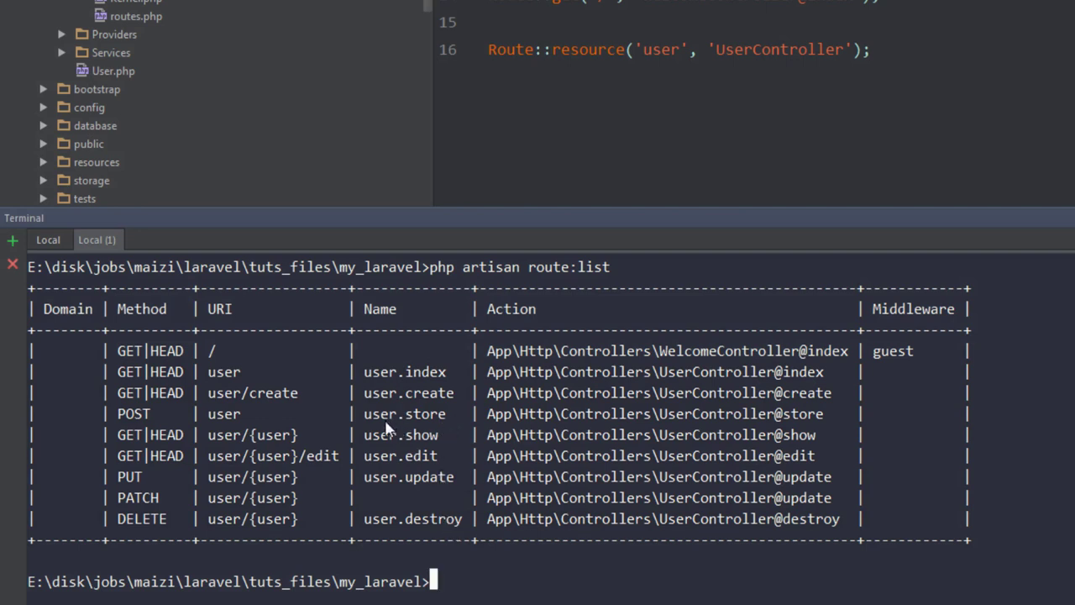
pyautogui.click(949, 77)
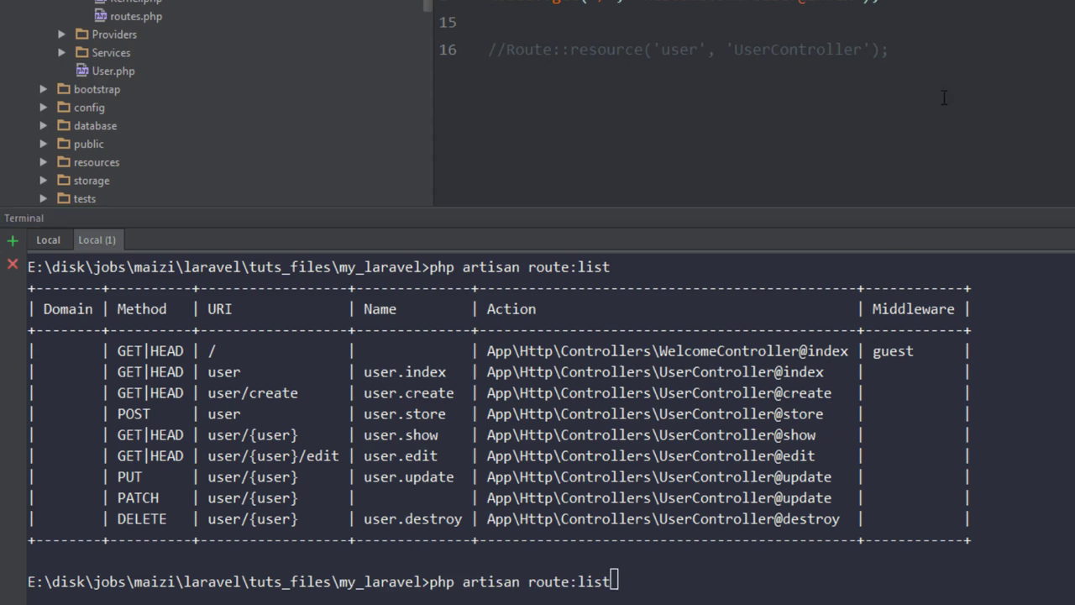
pyautogui.click(837, 346)
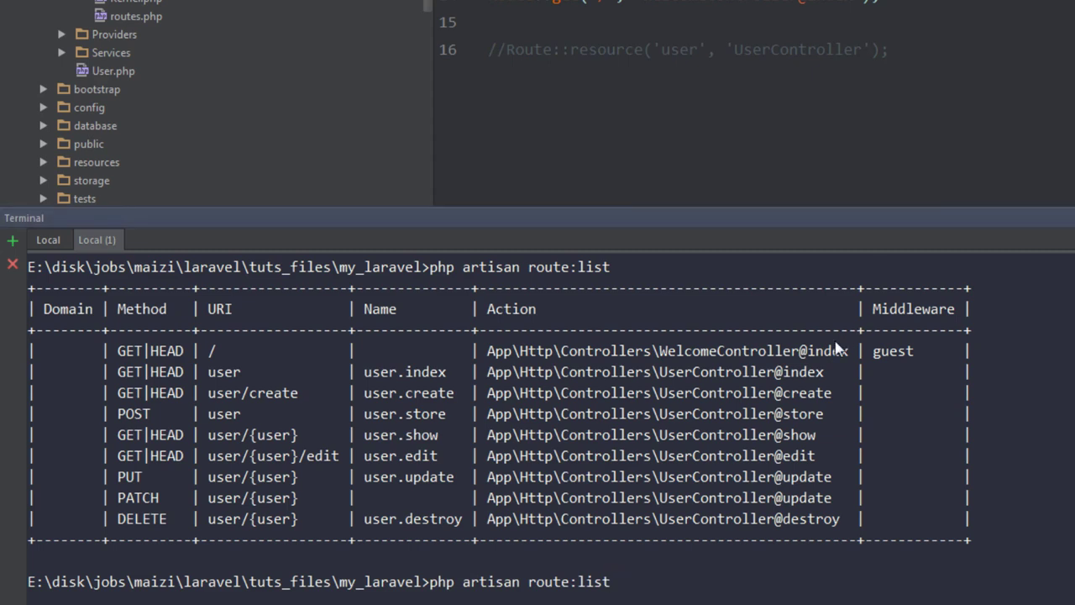
pyautogui.press('Return')
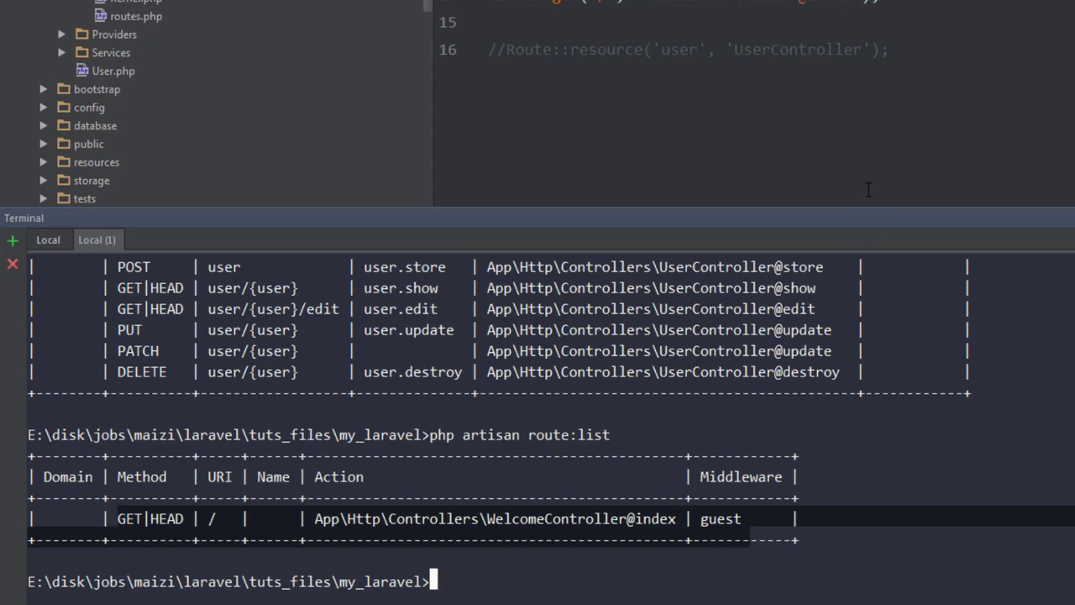
# Uncomment the user resource route on line 16 and recall the route listing command.
pyautogui.click(943, 46)
pyautogui.hotkey('ctrl', '/')
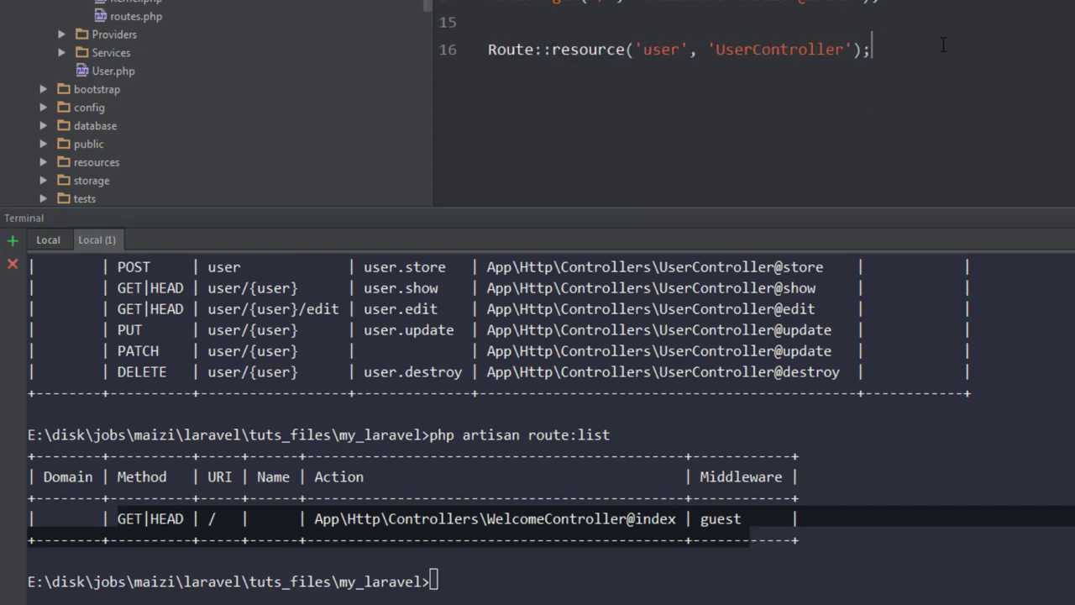
pyautogui.click(567, 543)
pyautogui.press('Return')
pyautogui.press('Up')
# Rerun php artisan route:list to show the restored UserController routes.
pyautogui.press('Return')
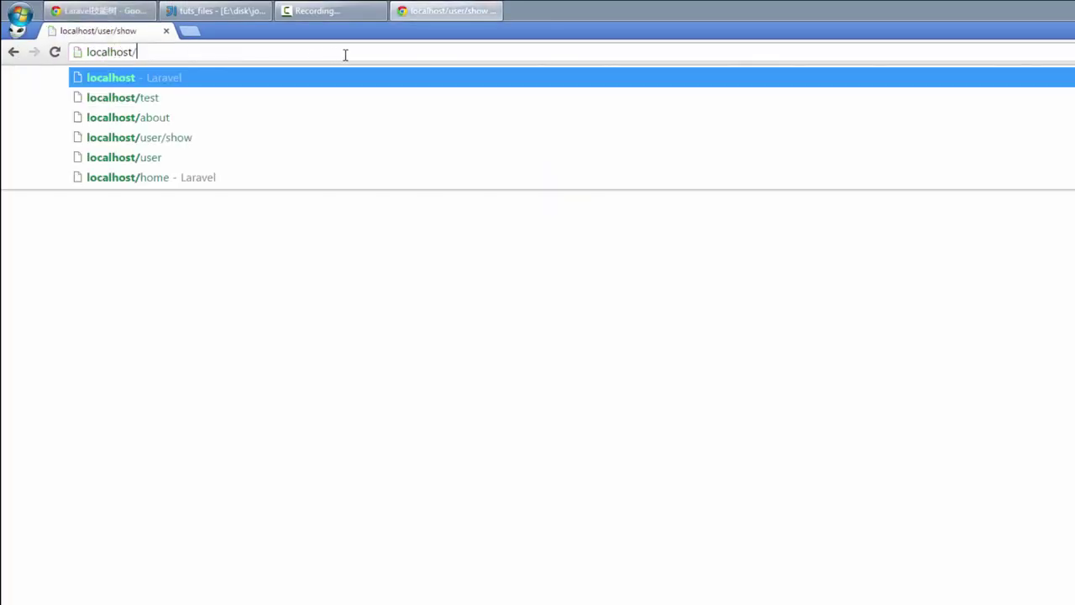
pyautogui.write('plus')
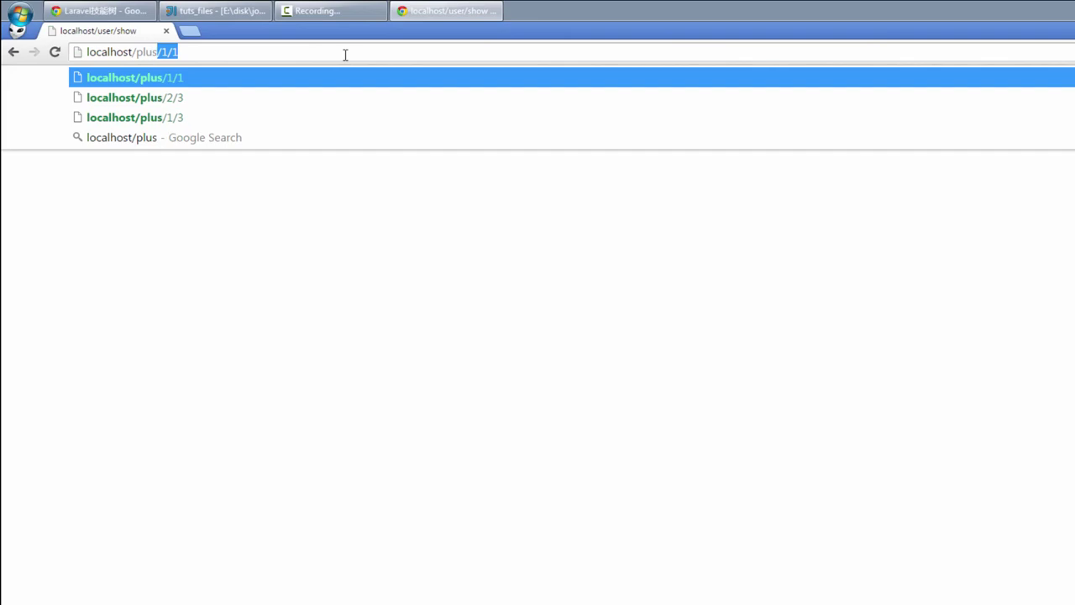
# Load localhost/plus/1/1 in Chrome.
pyautogui.press('Right')
pyautogui.press('Return')
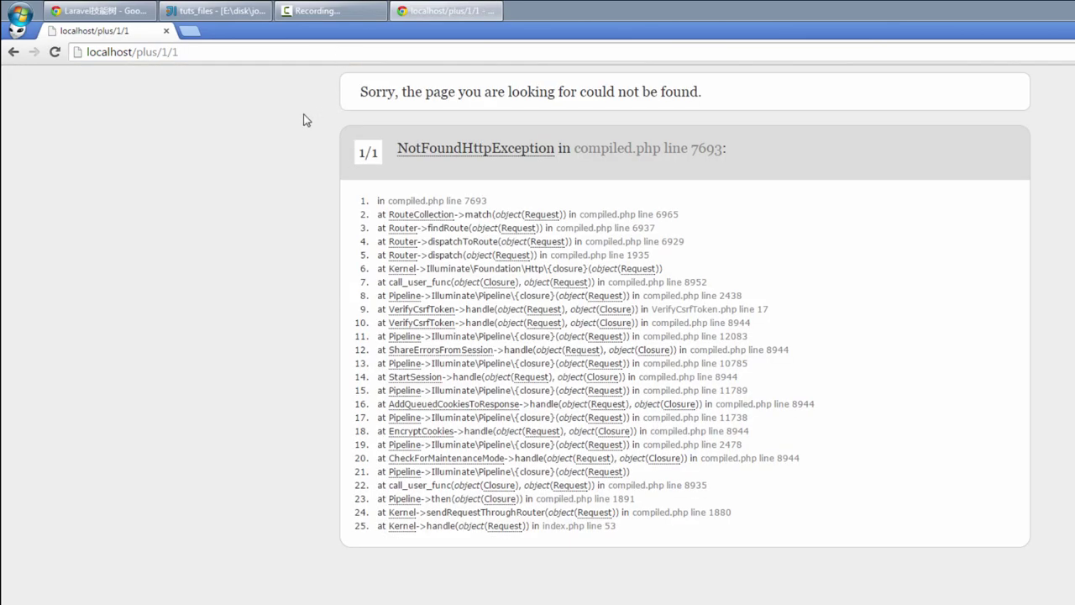
pyautogui.moveTo(136, 52); pyautogui.dragTo(375, 76)
pyautogui.click(228, 118)
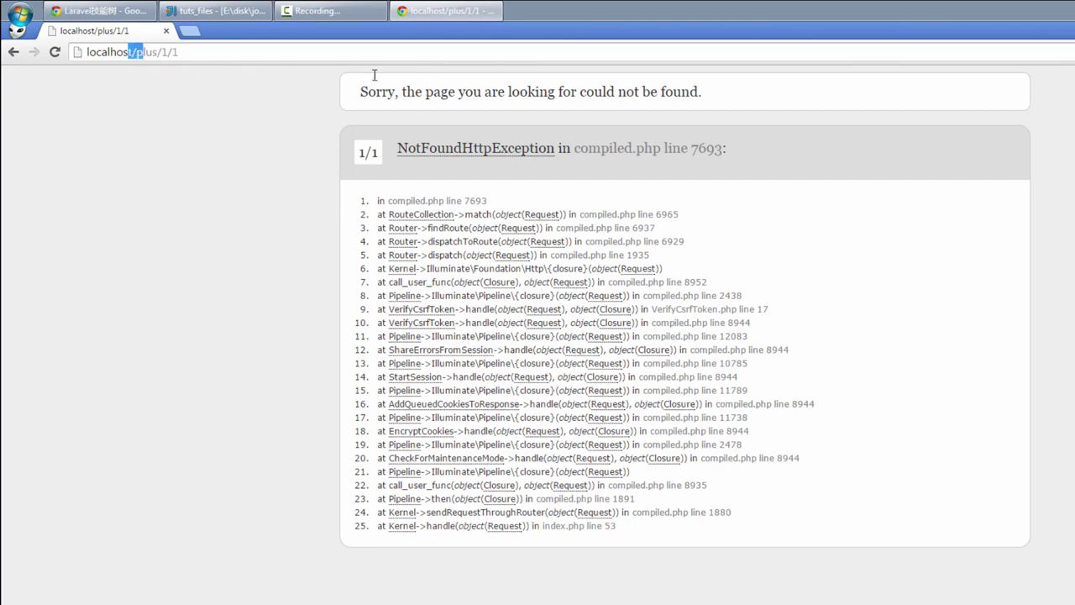
pyautogui.click(252, 109)
# Check the NotFoundHttpException error and view the failed request's headers in DevTools Network.
pyautogui.moveTo(398, 147); pyautogui.dragTo(527, 154)
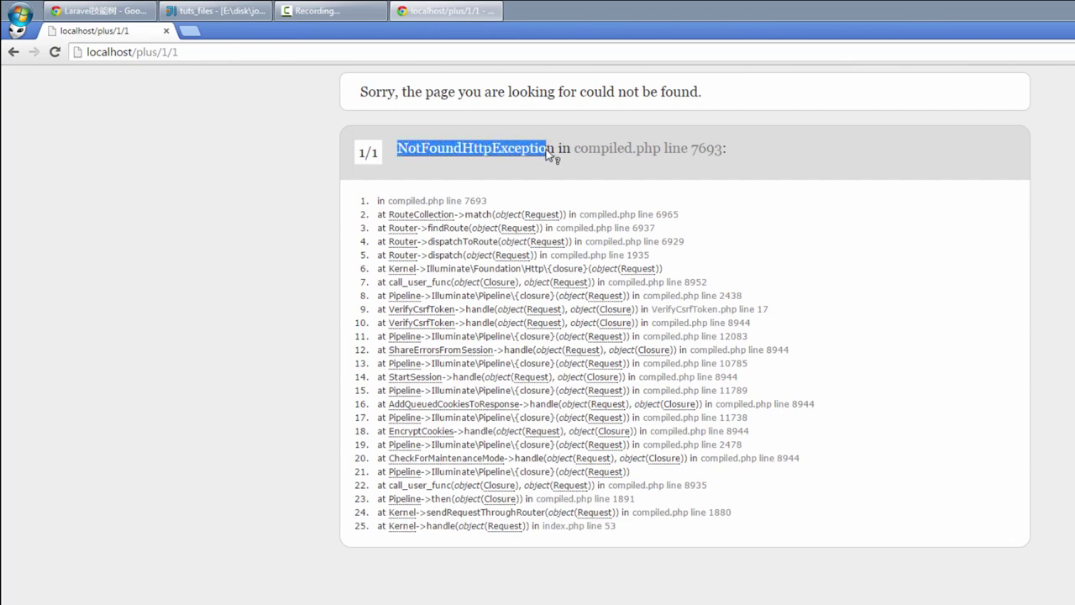
pyautogui.click(285, 227)
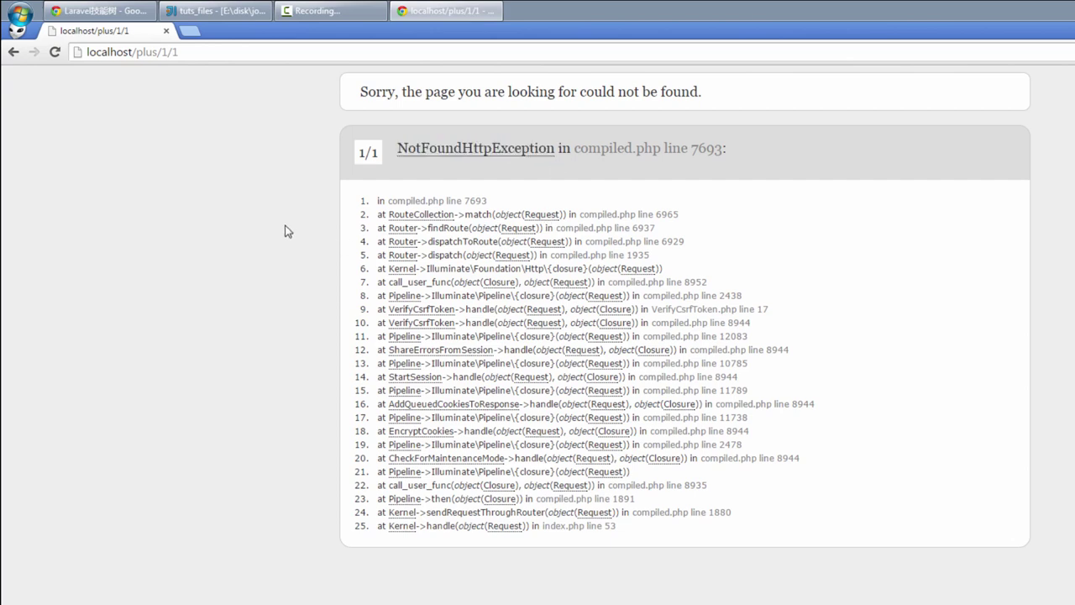
pyautogui.press('F12')
pyautogui.click(168, 554)
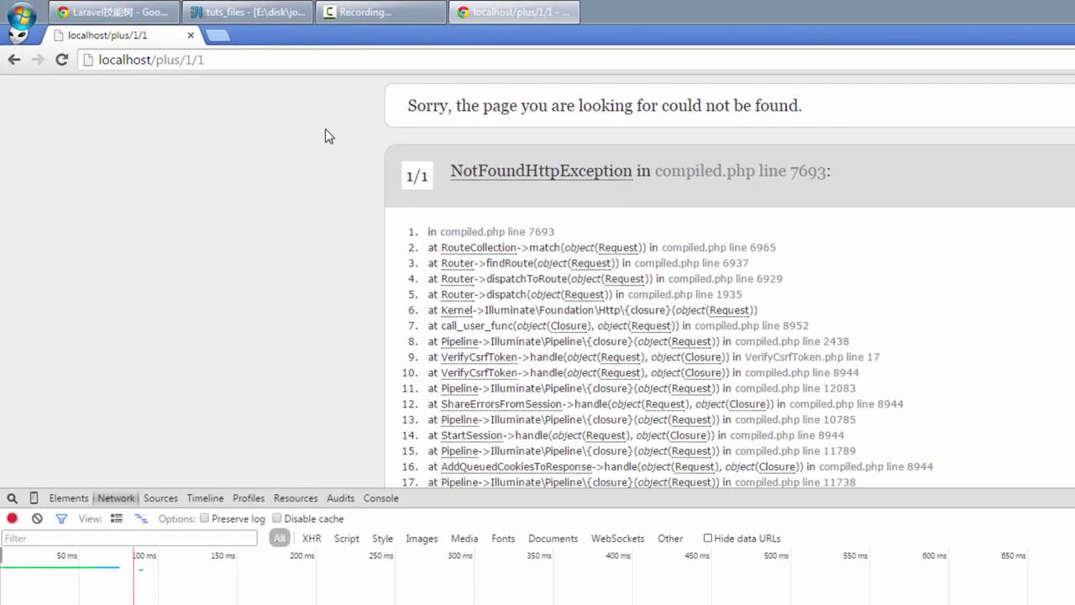
pyautogui.click(248, 12)
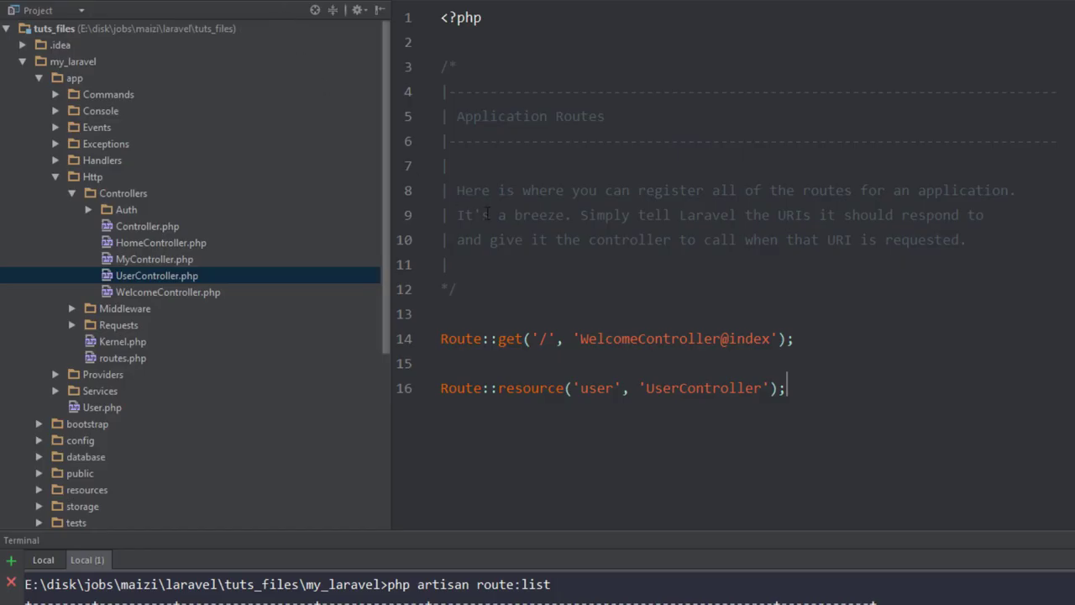
pyautogui.moveTo(638, 388); pyautogui.dragTo(770, 388)
pyautogui.write('functi')
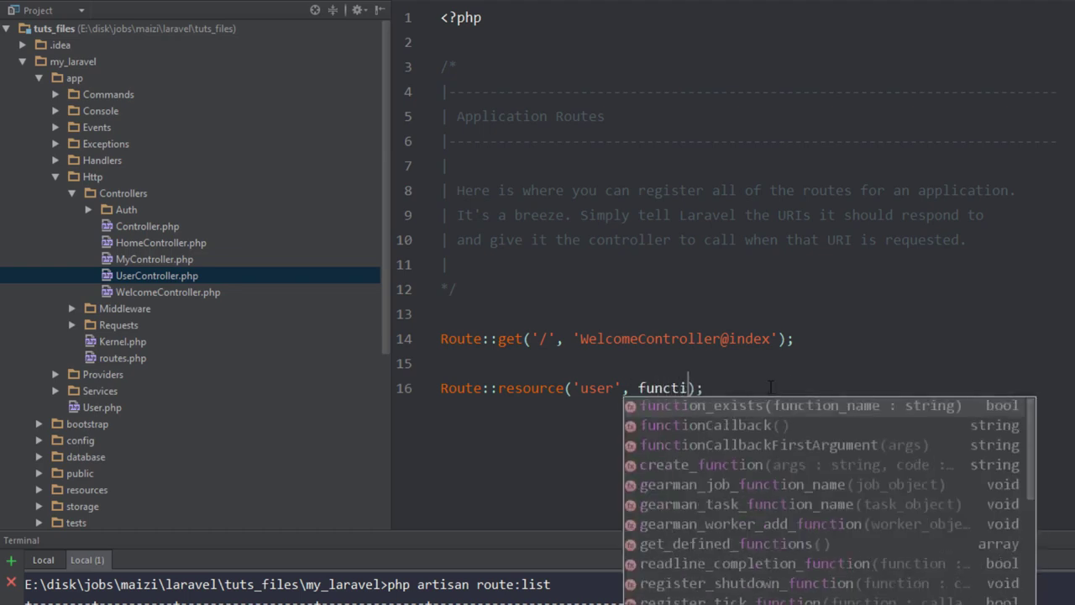
pyautogui.write('on()')
pyautogui.press('Escape')
pyautogui.press('Return')
pyautogui.write('{')
pyautogui.press('Return')
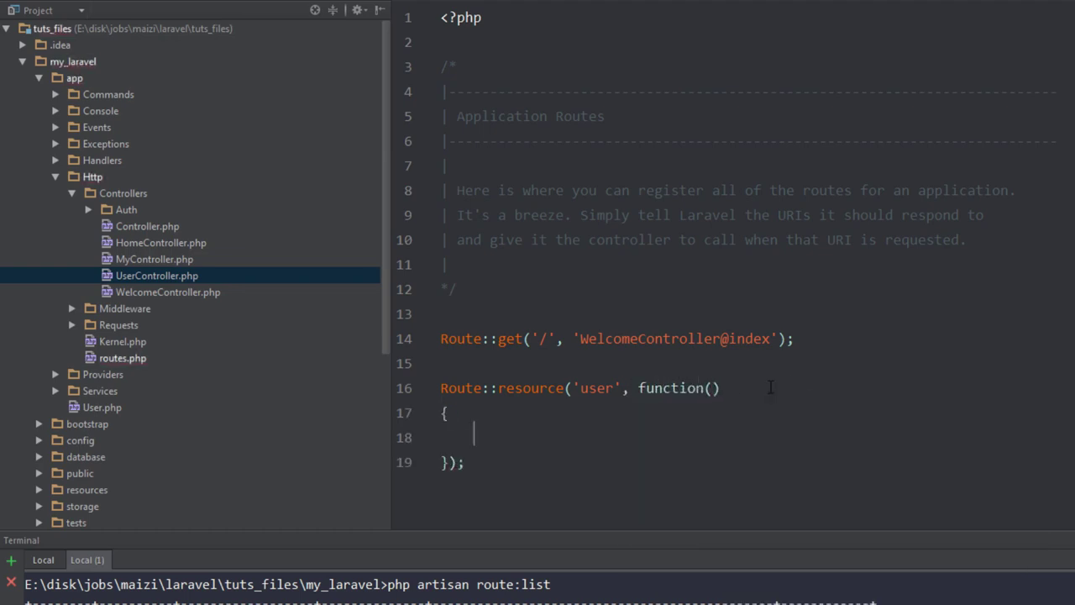
pyautogui.hotkey('ctrl', 'z')
pyautogui.hotkey('ctrl', 'z')
pyautogui.hotkey('ctrl', 'z')
pyautogui.hotkey('ctrl', 'z')
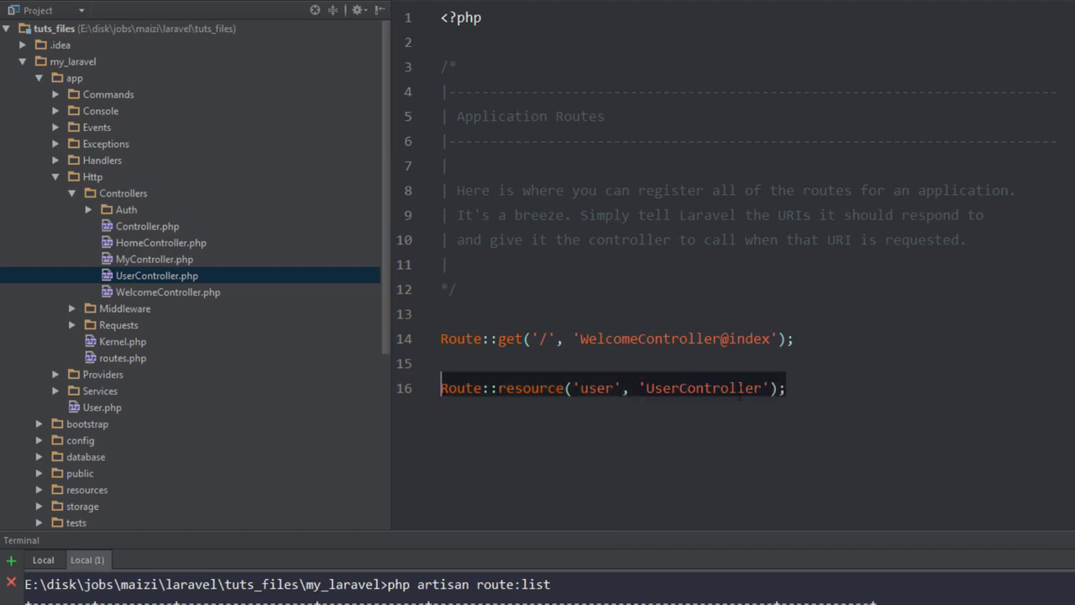
pyautogui.click(869, 377)
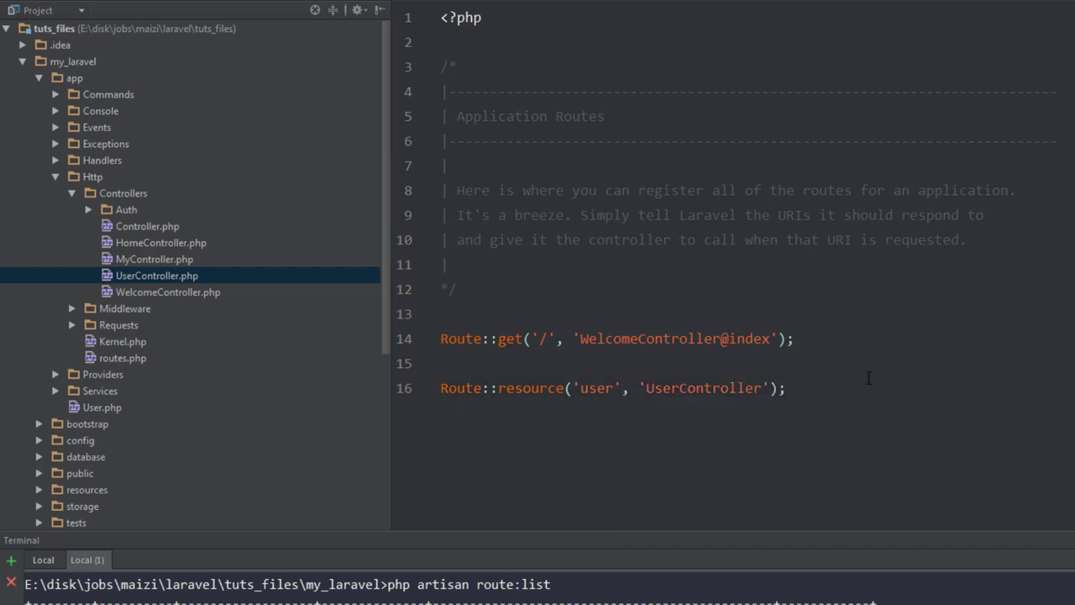